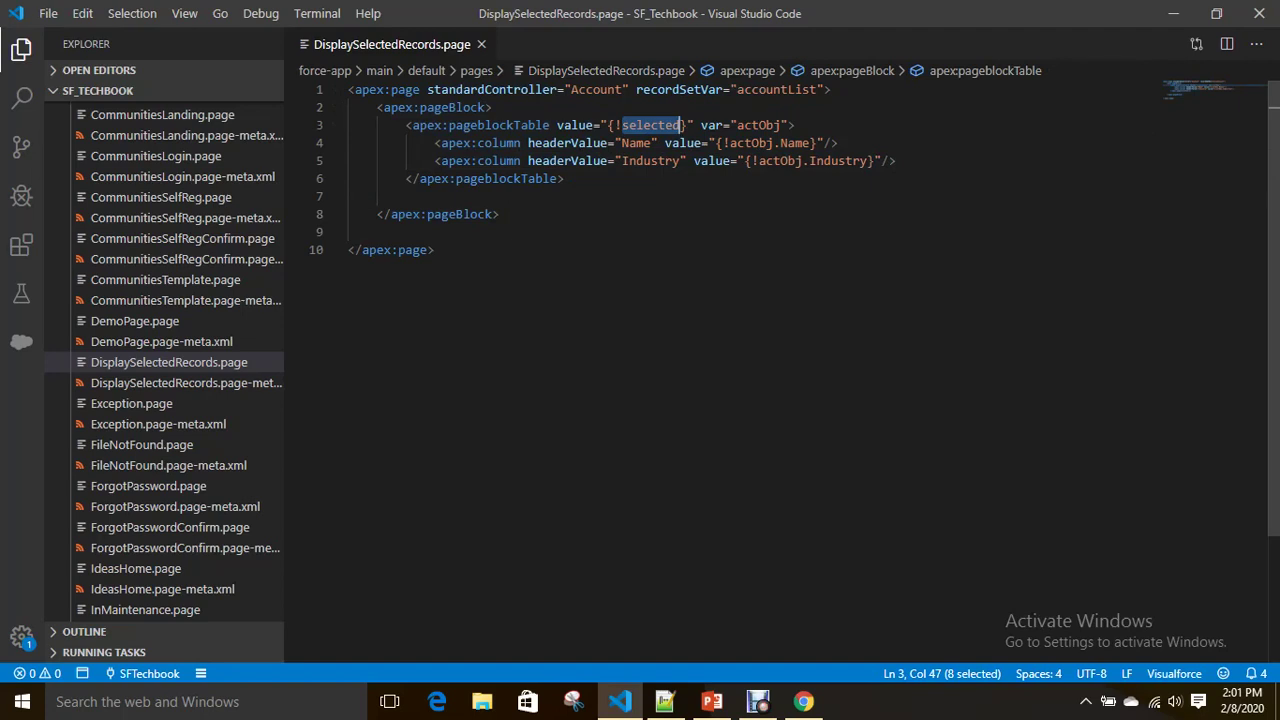
{"action": "left_click", "coordinate": [349, 196]}
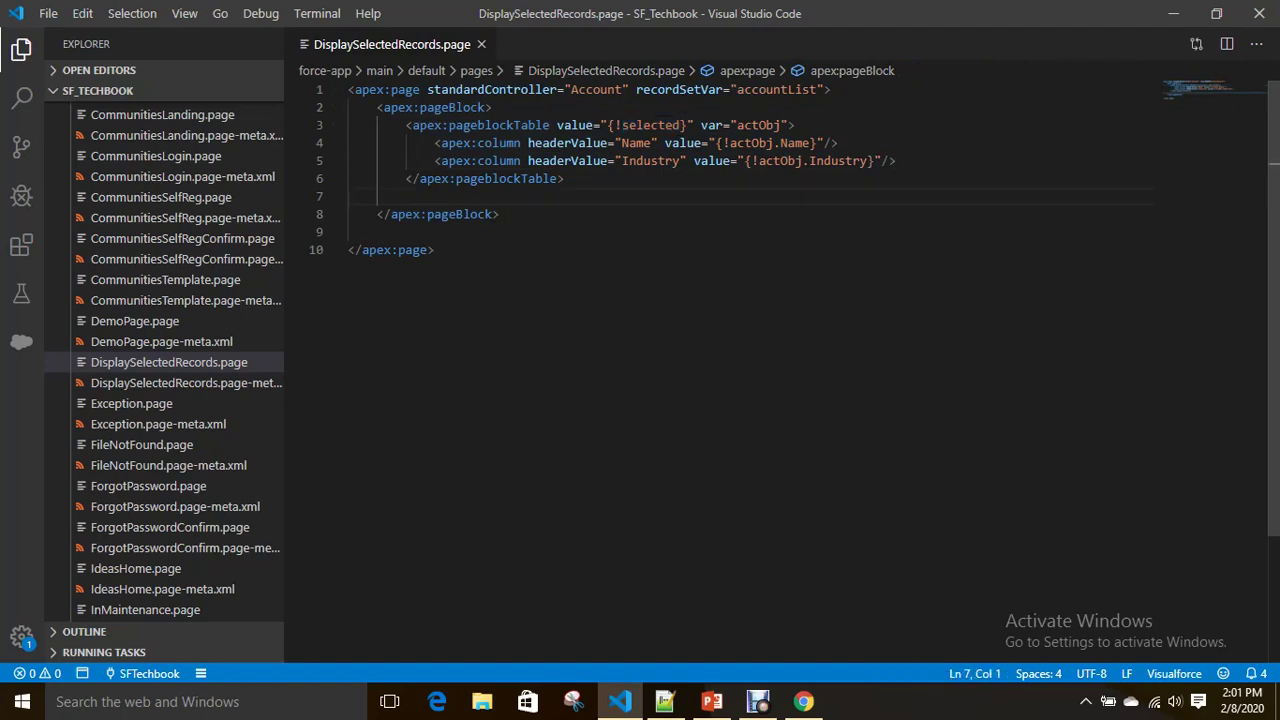
{"action": "left_click", "coordinate": [564, 178]}
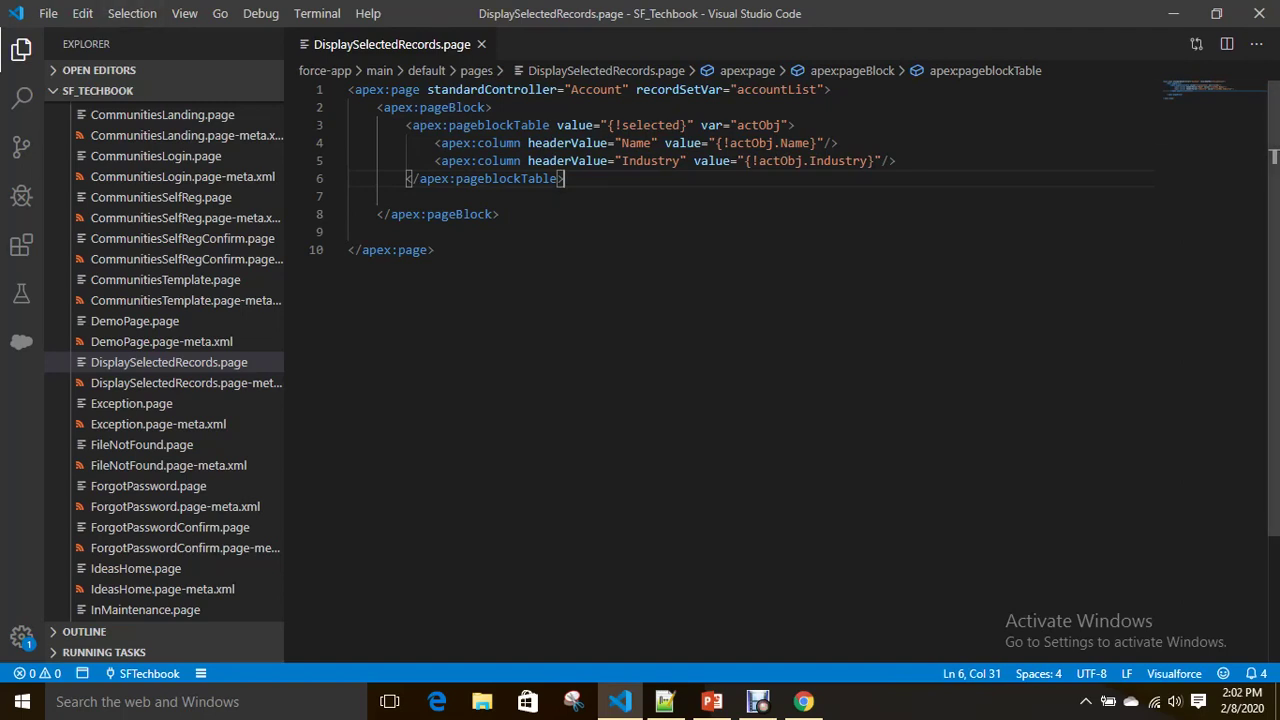
- Switch to Chrome and start a new button or link for the Account object
{"action": "left_click", "coordinate": [803, 701]}
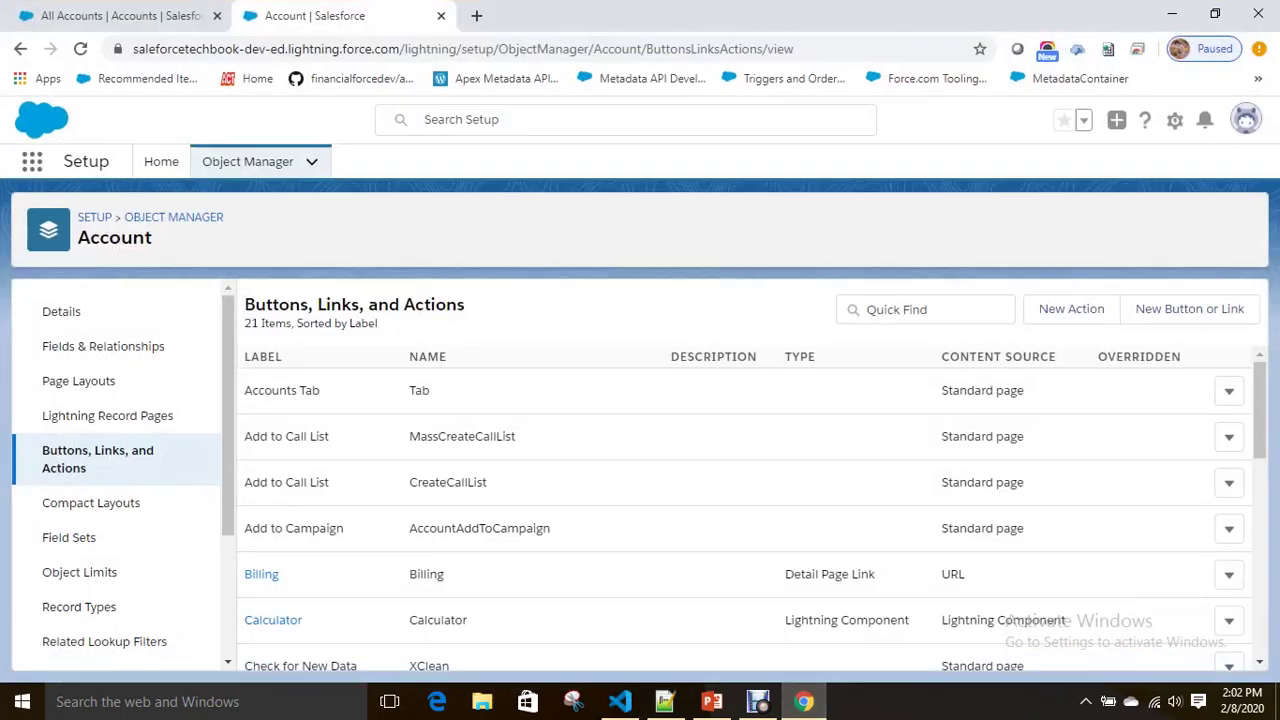
{"action": "scroll", "coordinate": [745, 505], "scroll_direction": "down", "scroll_amount": 2}
{"action": "scroll", "coordinate": [745, 505], "scroll_direction": "up", "scroll_amount": 2}
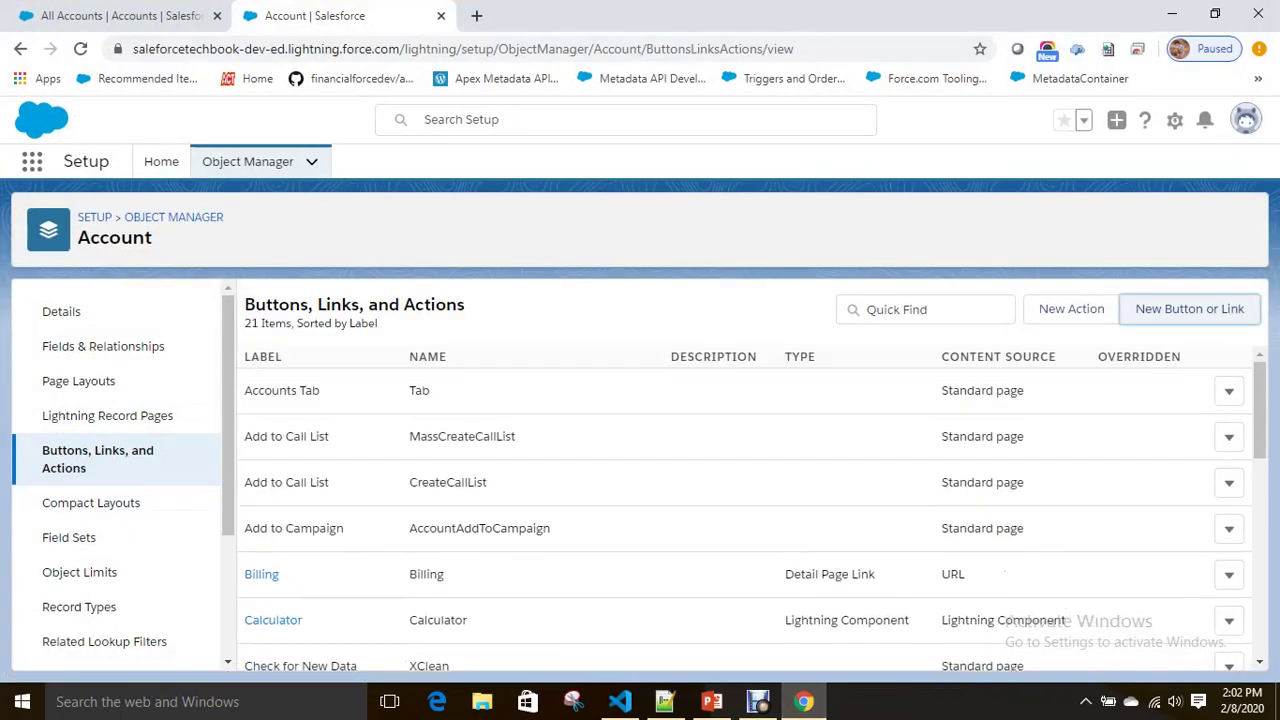
{"action": "left_click", "coordinate": [1189, 308]}
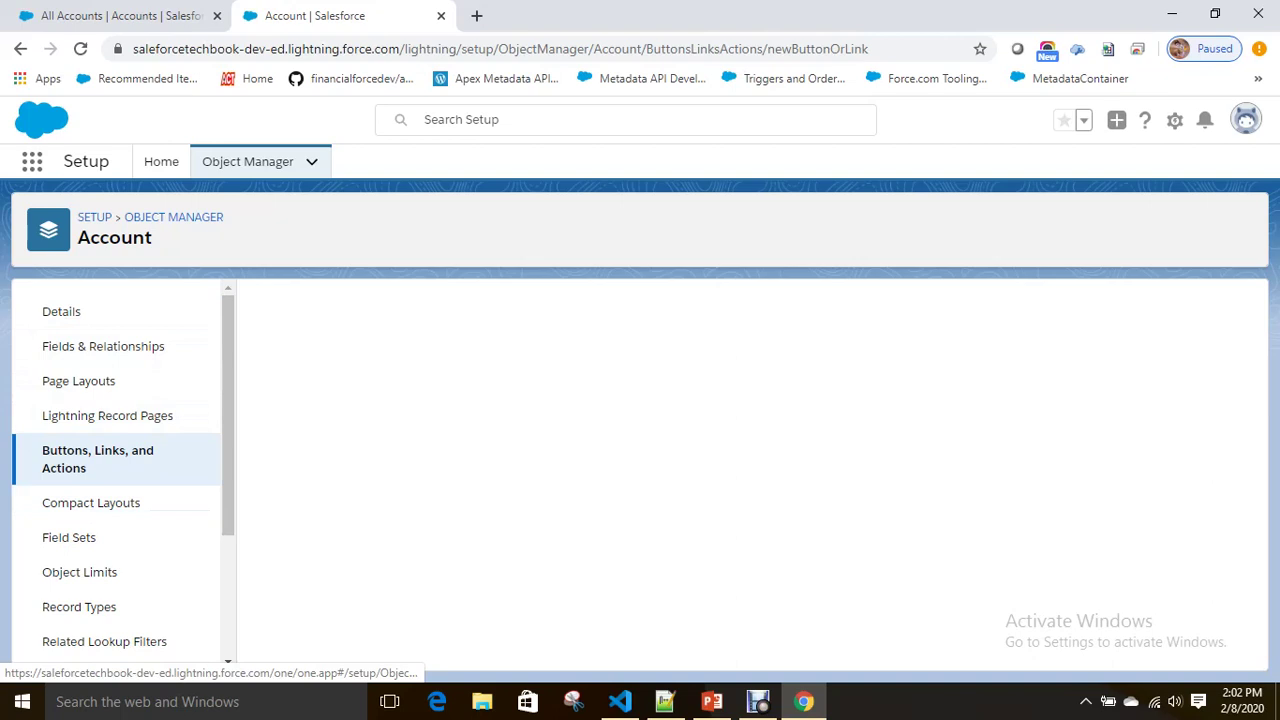
- Label the new custom button Selected Records and accept the name Selected_Records
{"action": "left_click", "coordinate": [524, 394]}
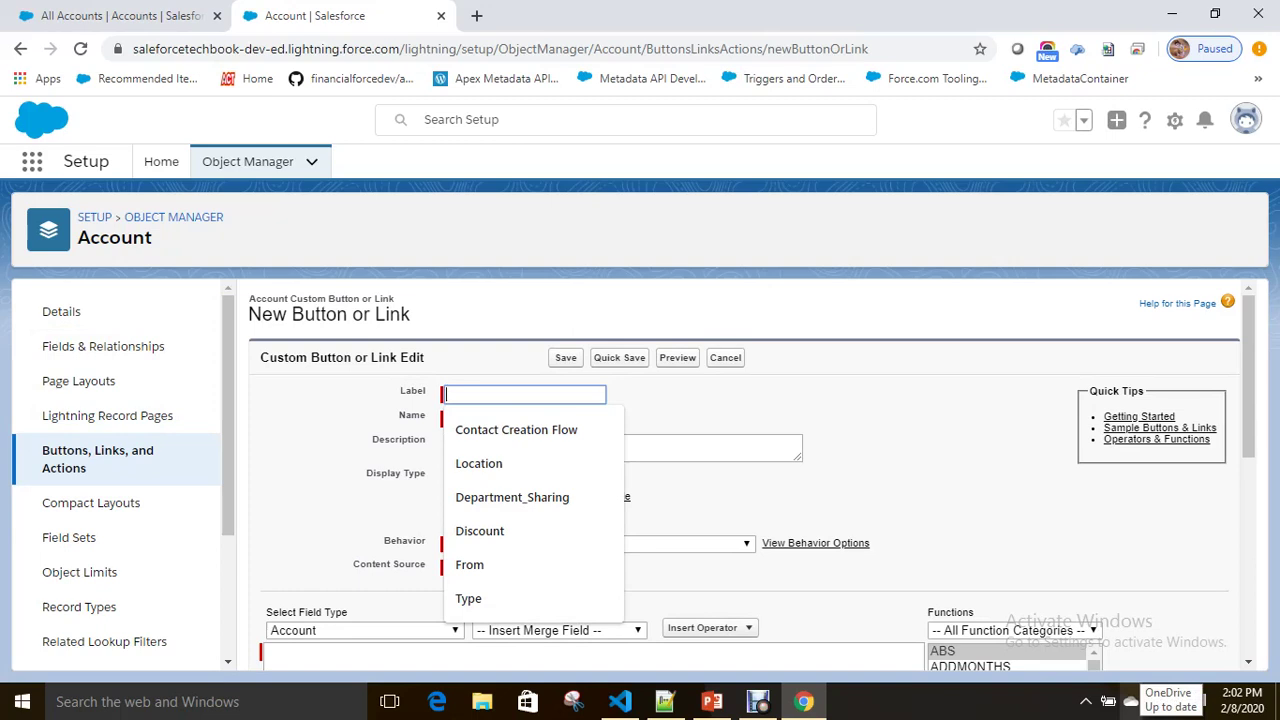
{"action": "type", "text": "Seel"}
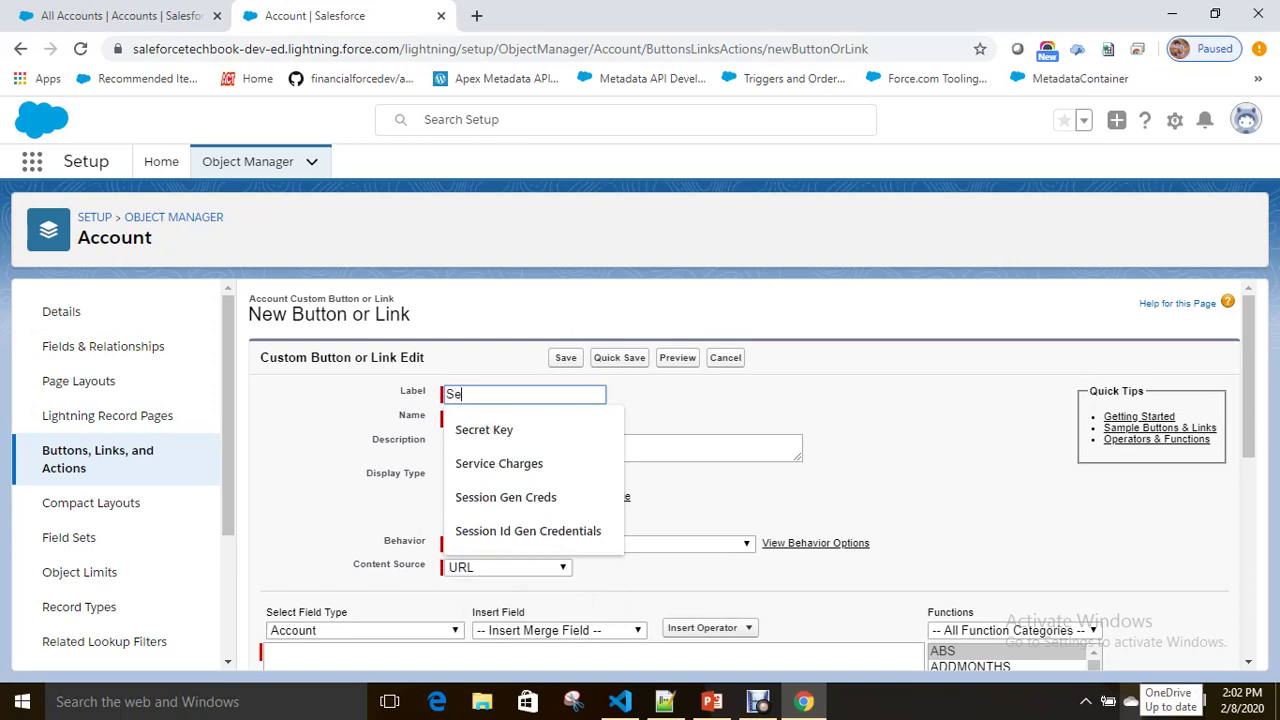
{"action": "key", "text": "BackSpace"}
{"action": "type", "text": "le"}
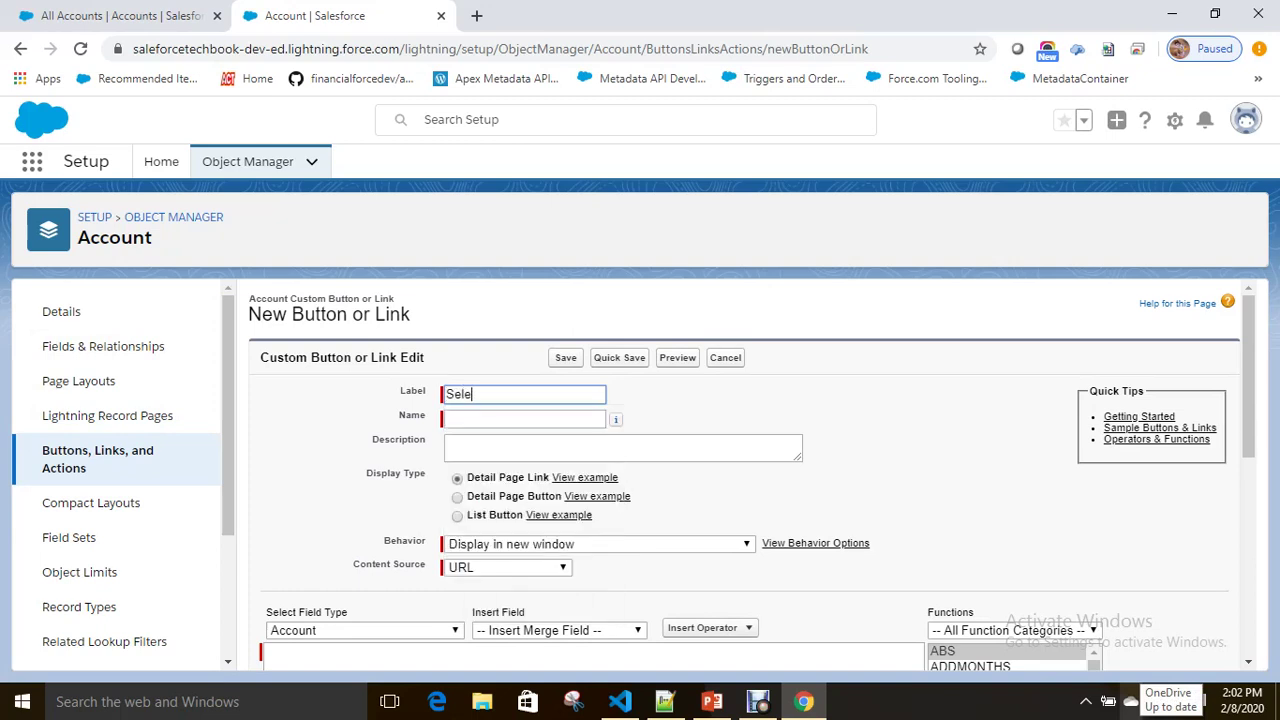
{"action": "type", "text": "cted Records"}
{"action": "key", "text": "Tab"}
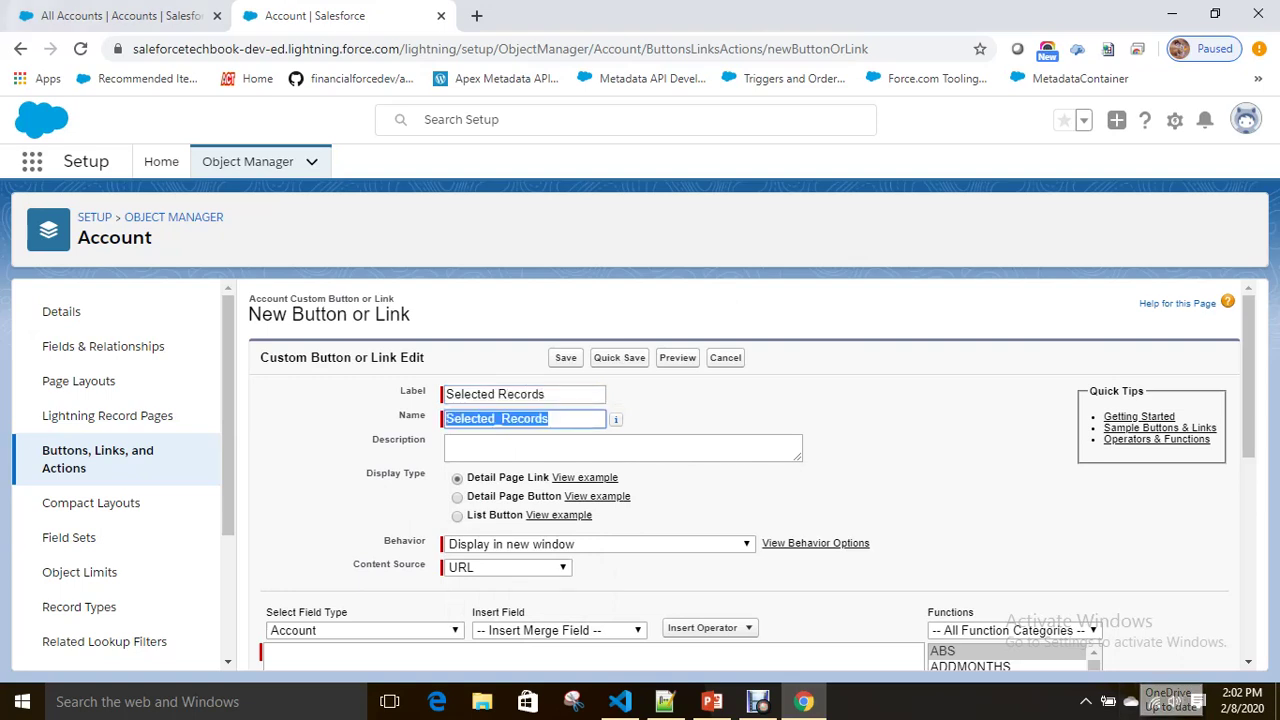
- Configure a List Button with behavior Display in existing window without sidebar or header and content source Visualforce Page, and save it
{"action": "scroll", "coordinate": [740, 480], "scroll_direction": "down", "scroll_amount": 1}
{"action": "left_click", "coordinate": [457, 422]}
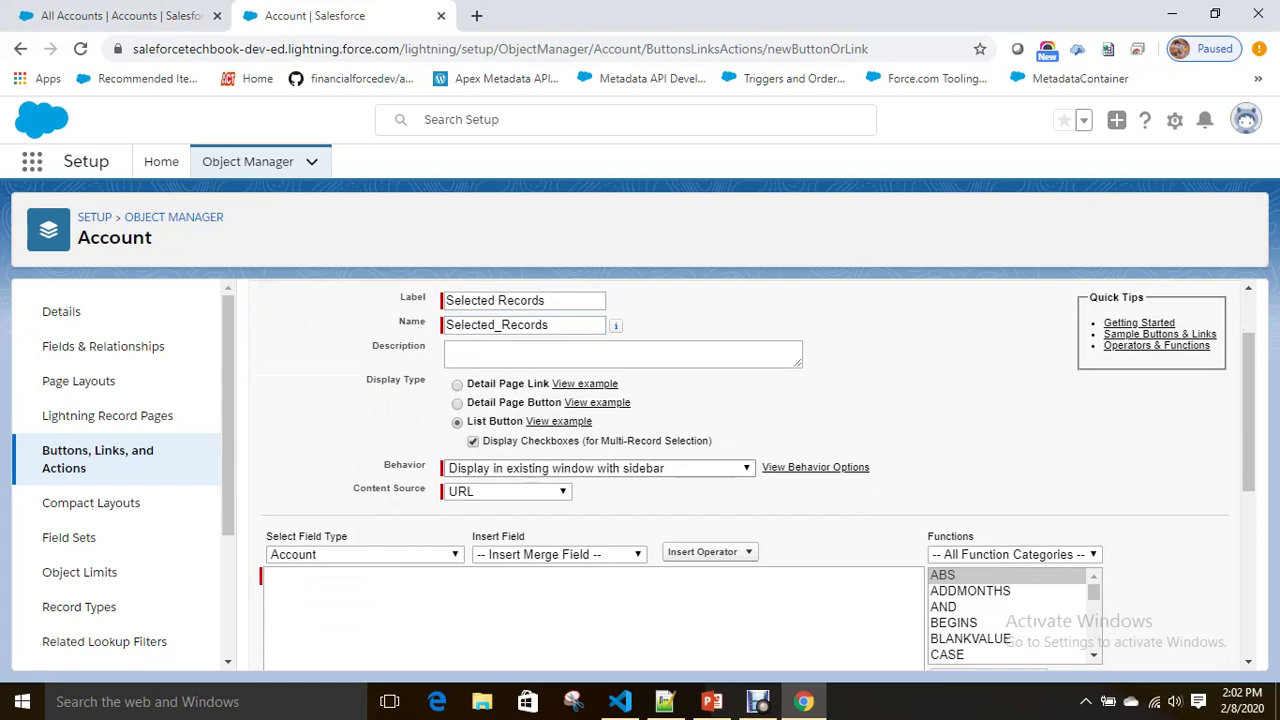
{"action": "left_click", "coordinate": [597, 468]}
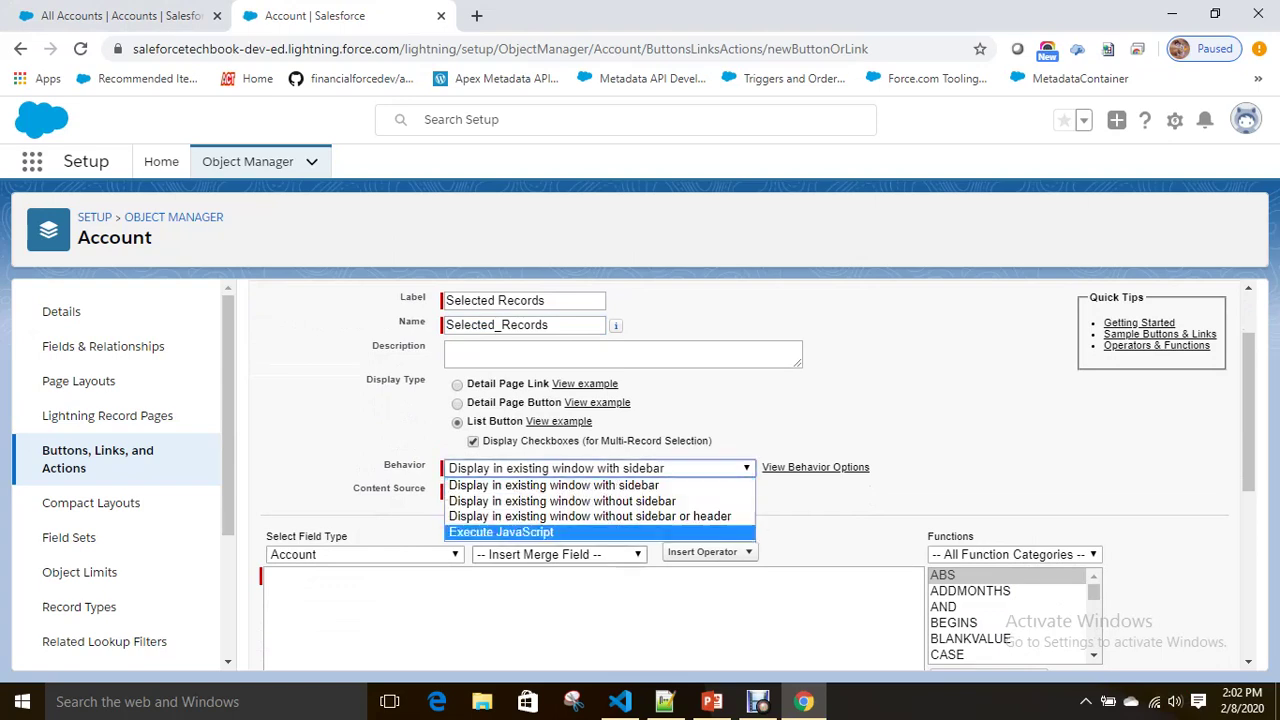
{"action": "left_click", "coordinate": [597, 514]}
{"action": "left_click", "coordinate": [508, 491]}
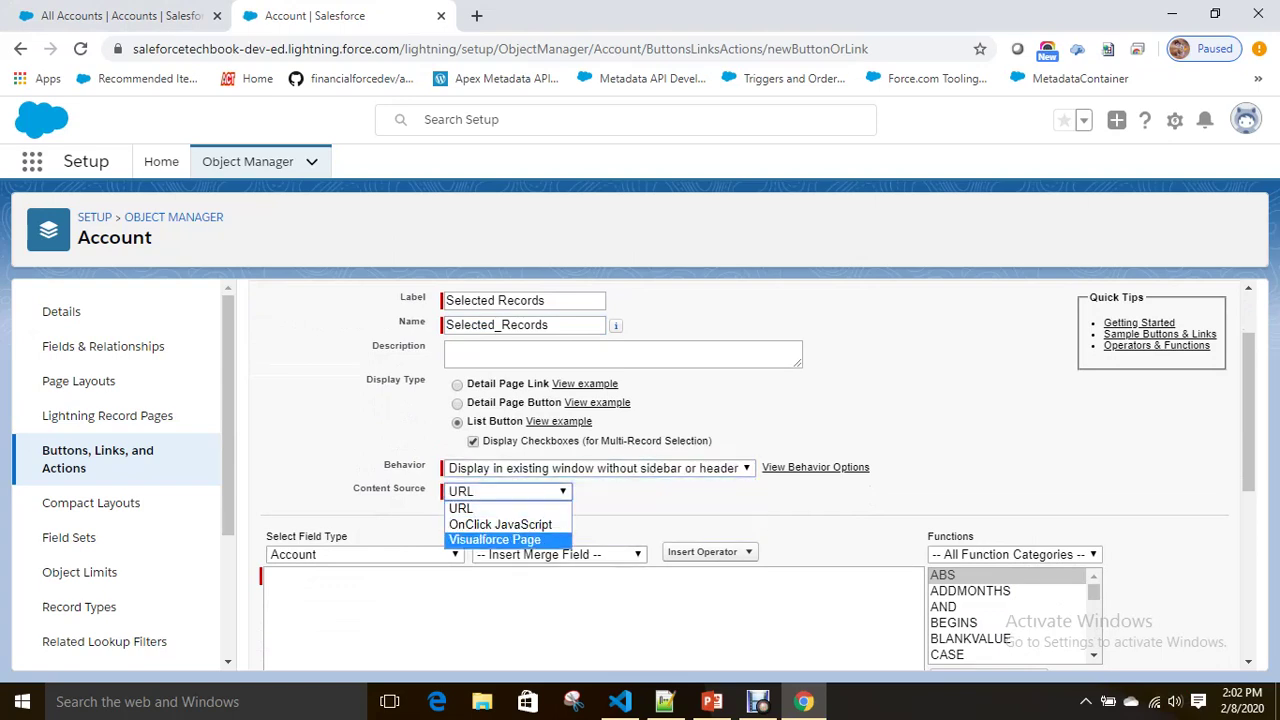
{"action": "left_click", "coordinate": [490, 538]}
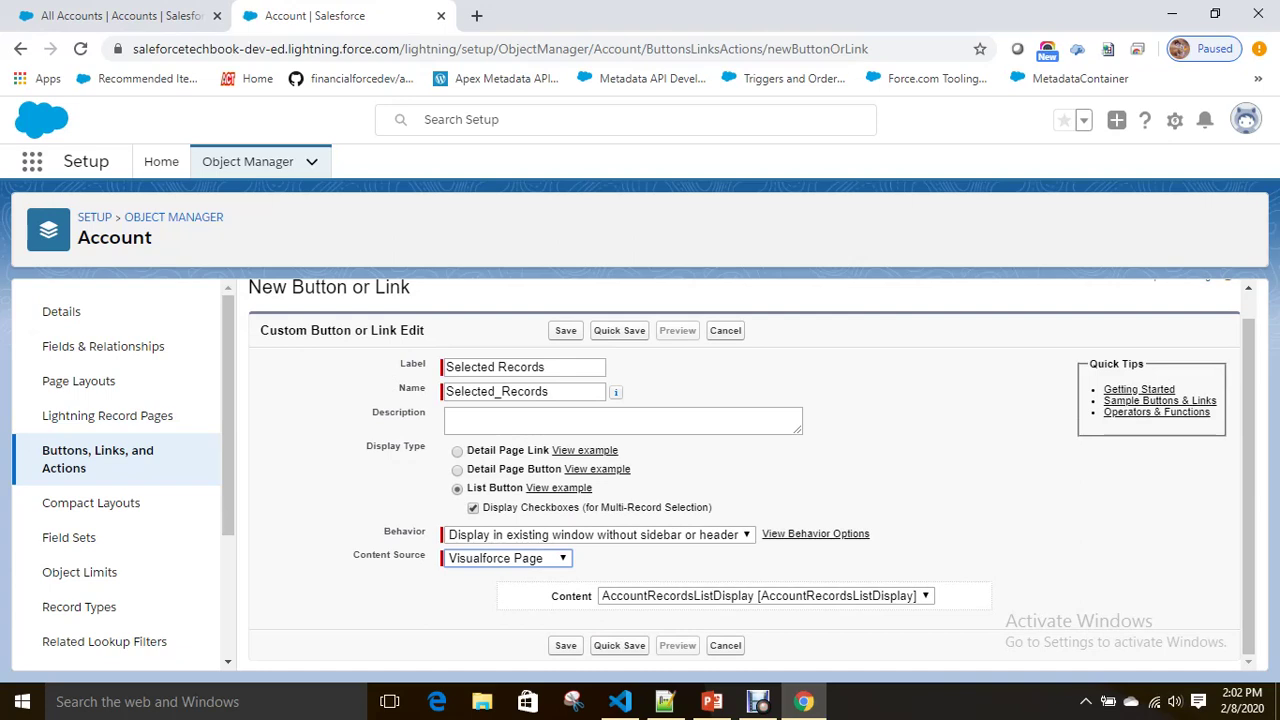
{"action": "left_click", "coordinate": [565, 645]}
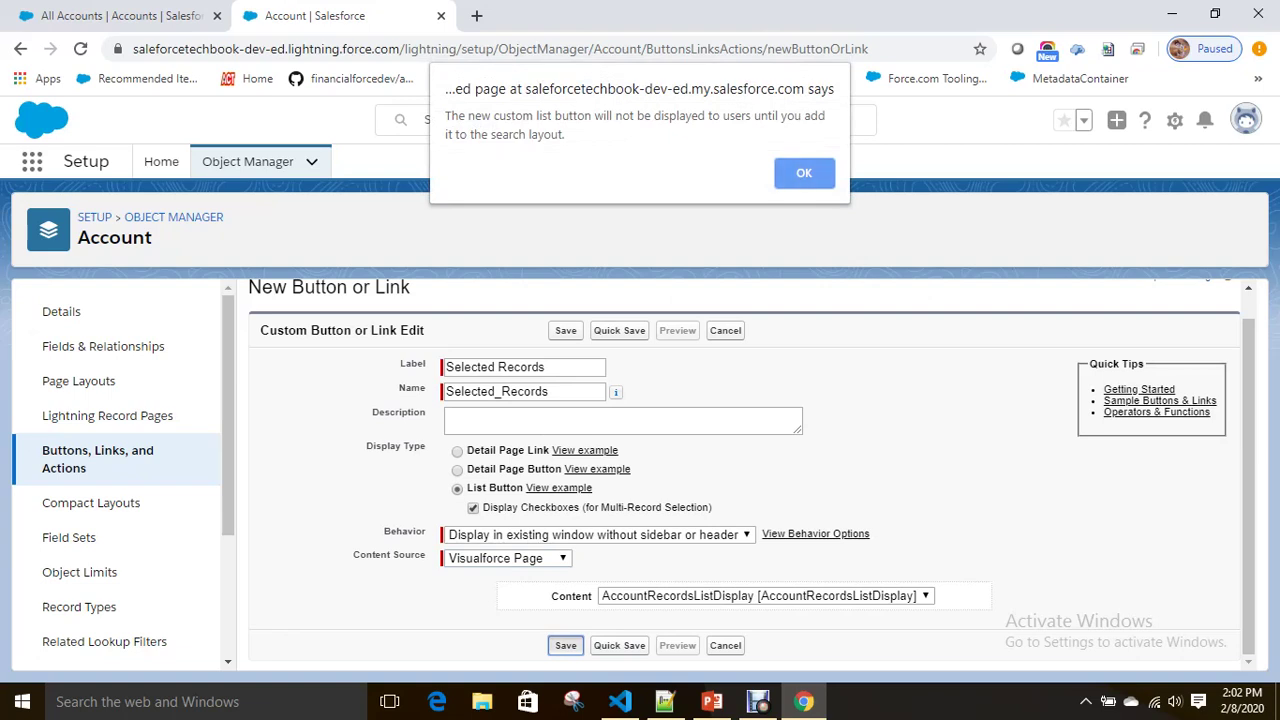
{"action": "key", "text": "Return"}
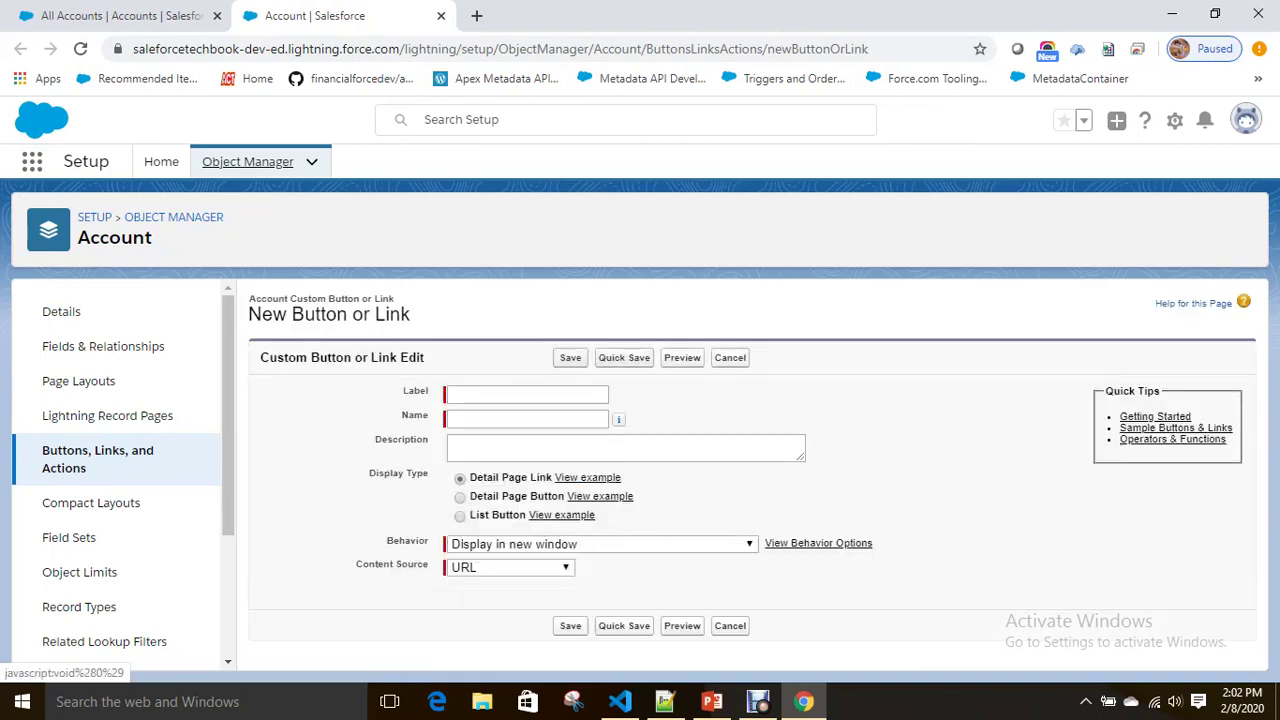
- Fill in the blank button form with the label Selected Records and the name Selected_Records
{"action": "left_click", "coordinate": [526, 394]}
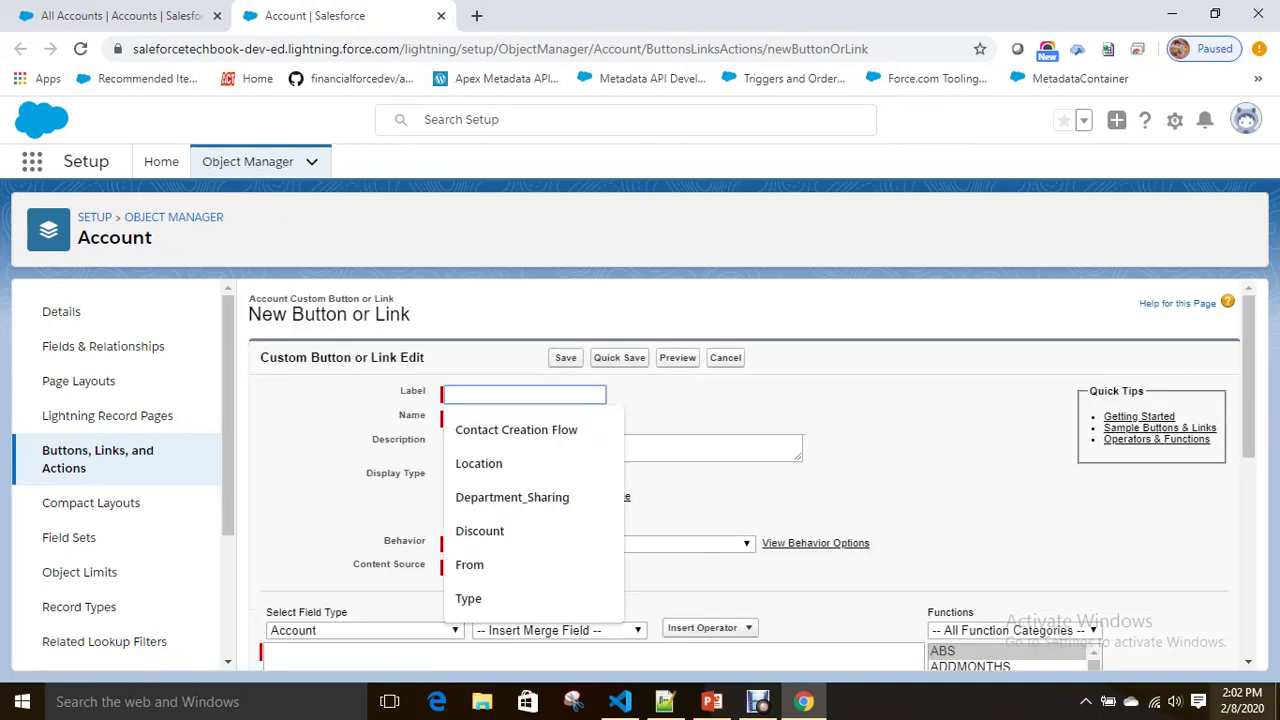
{"action": "type", "text": "Selected Record"}
{"action": "key", "text": "Tab"}
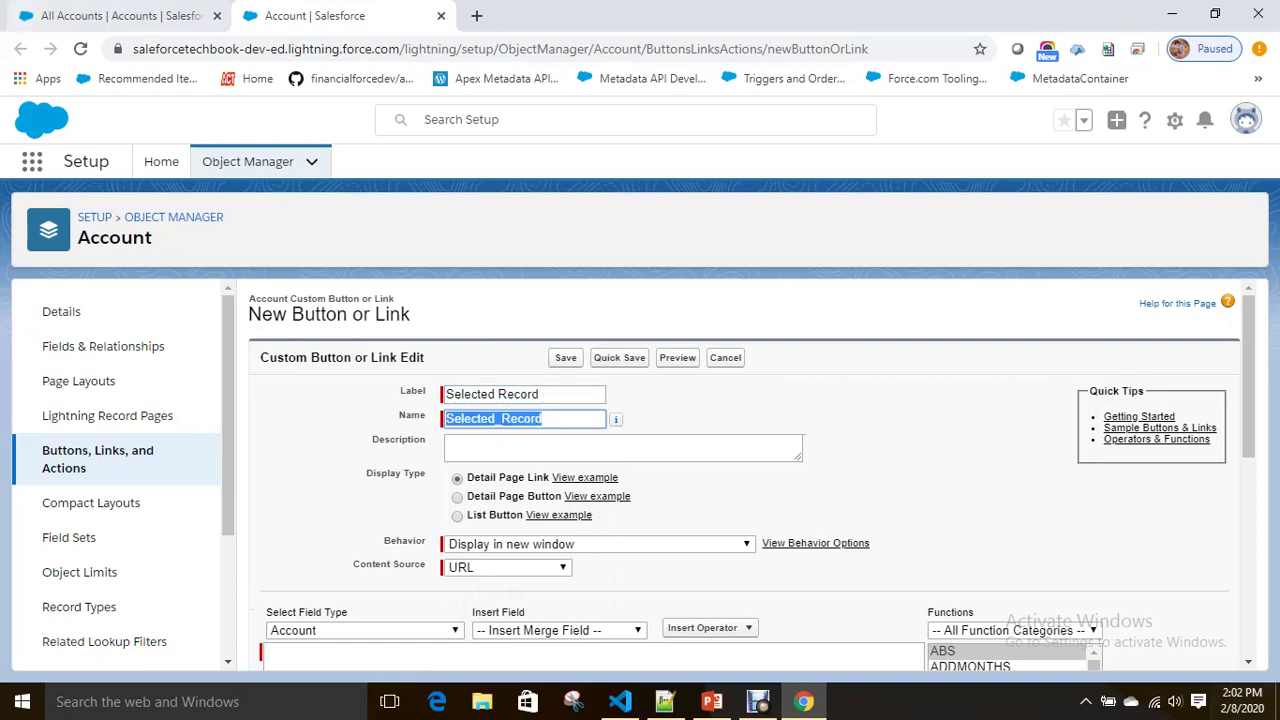
{"action": "left_click", "coordinate": [540, 394]}
{"action": "type", "text": "s"}
{"action": "left_click", "coordinate": [543, 418]}
{"action": "type", "text": "s"}
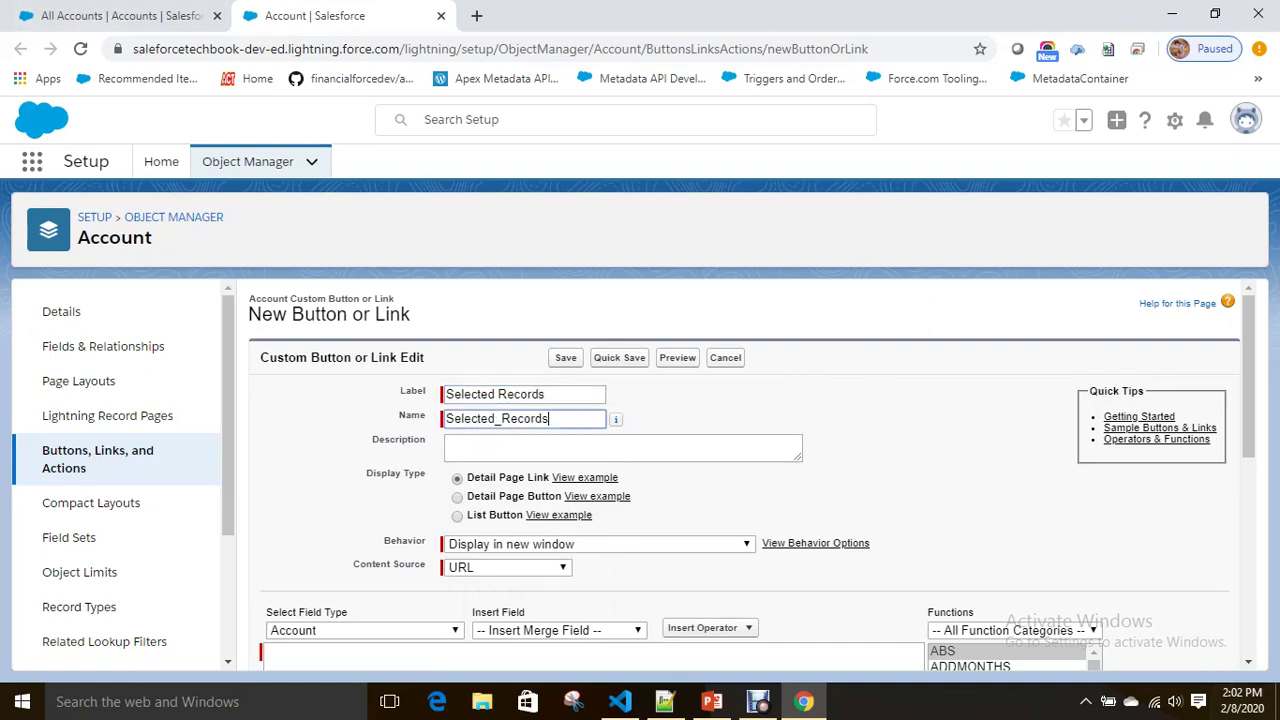
- Set the display type to List Button, the behavior to existing window without sidebar or header, and the content source to Visualforce Page
{"action": "left_click", "coordinate": [457, 515]}
{"action": "left_click", "coordinate": [597, 562]}
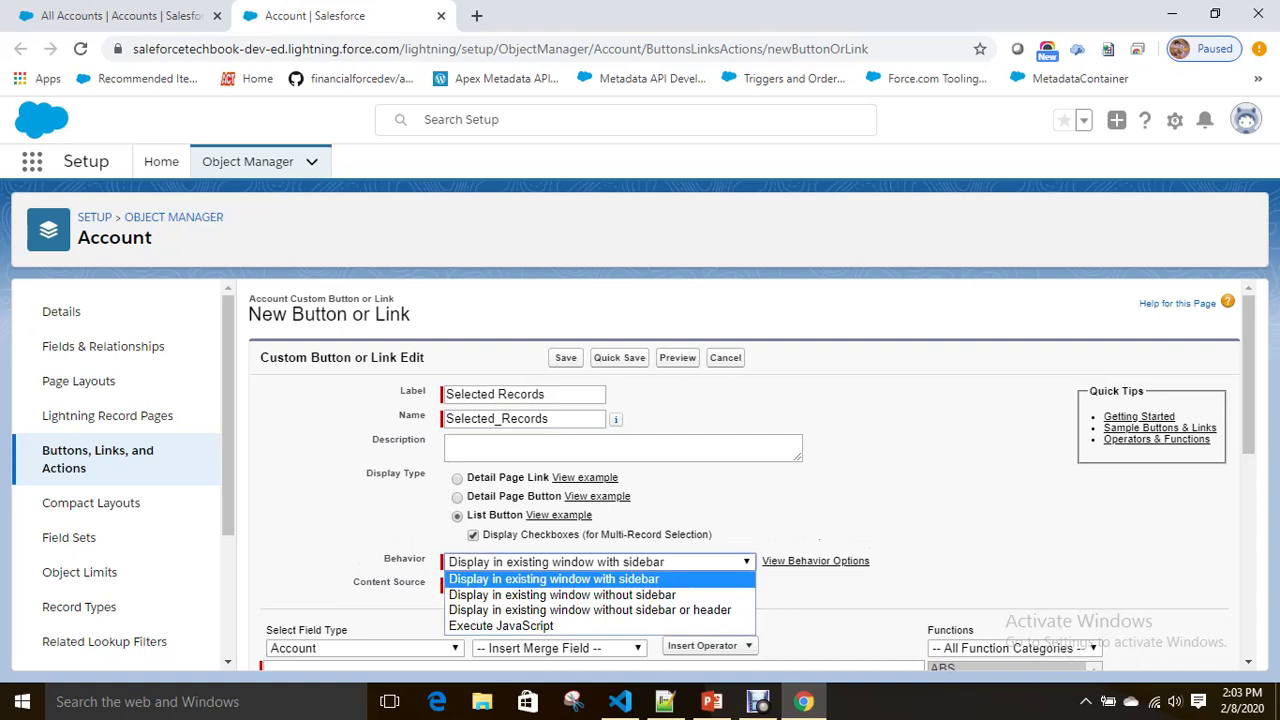
{"action": "left_click", "coordinate": [590, 610]}
{"action": "left_click", "coordinate": [507, 585]}
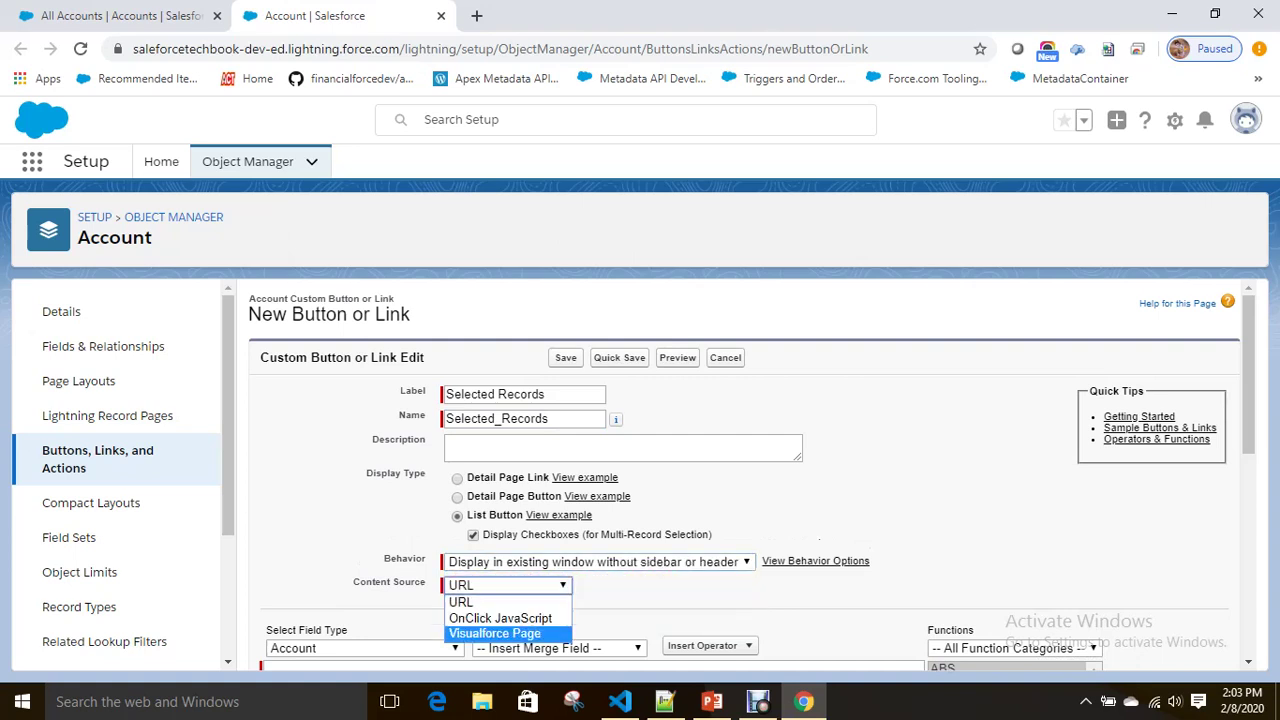
{"action": "left_click", "coordinate": [497, 634]}
- Choose the DisplaySelectedRecords page as the button's content and try to save the button
{"action": "scroll", "coordinate": [744, 474], "scroll_direction": "down", "scroll_amount": 1}
{"action": "left_click", "coordinate": [765, 598]}
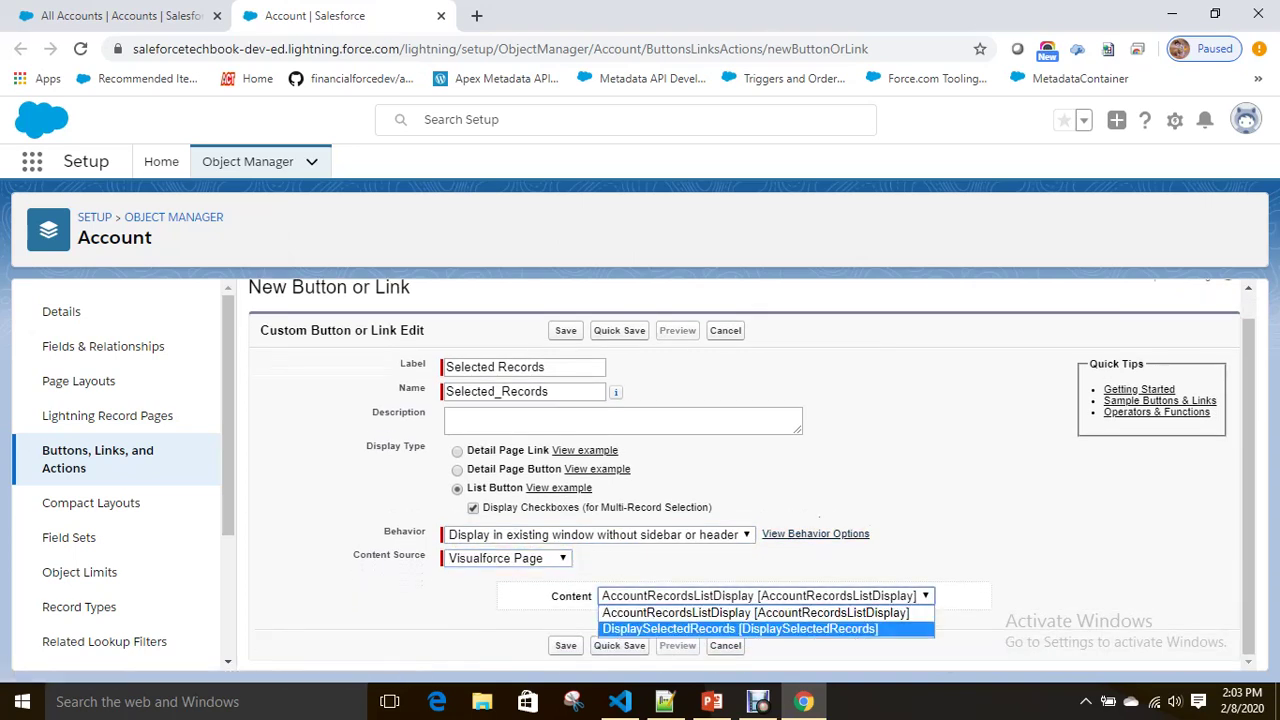
{"action": "left_click", "coordinate": [740, 628]}
{"action": "left_click", "coordinate": [566, 645]}
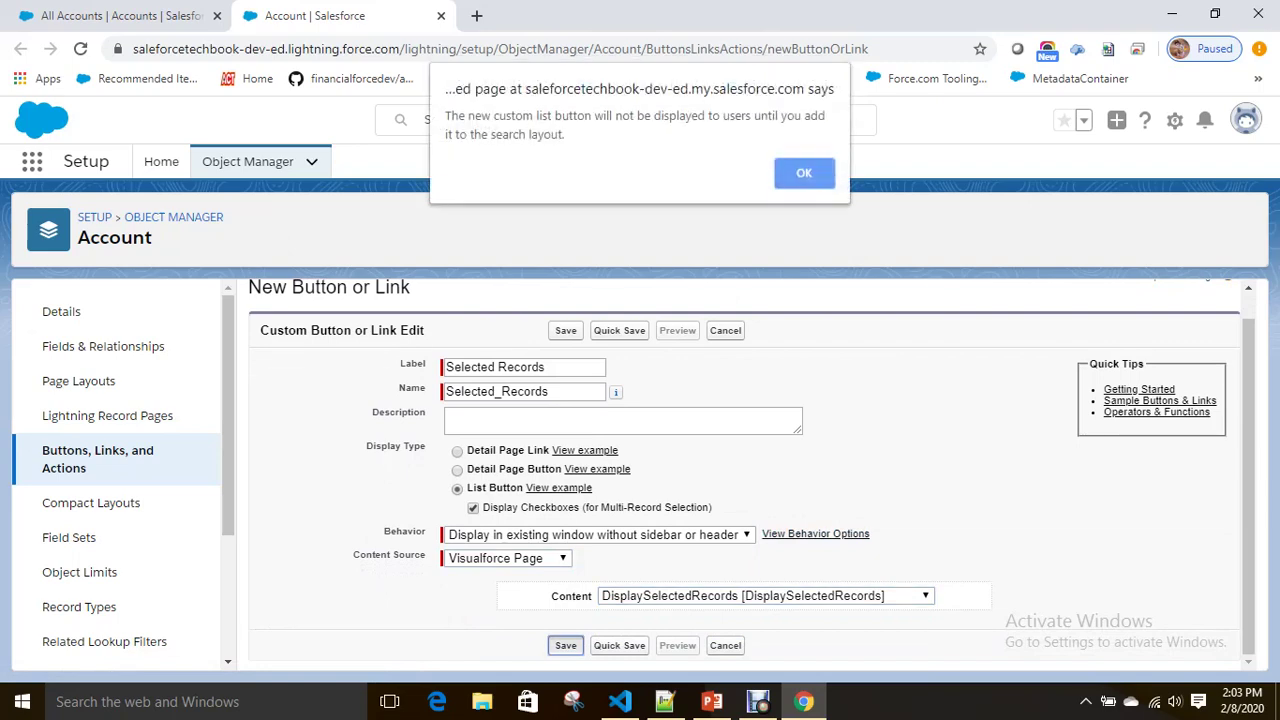
{"action": "key", "text": "Return"}
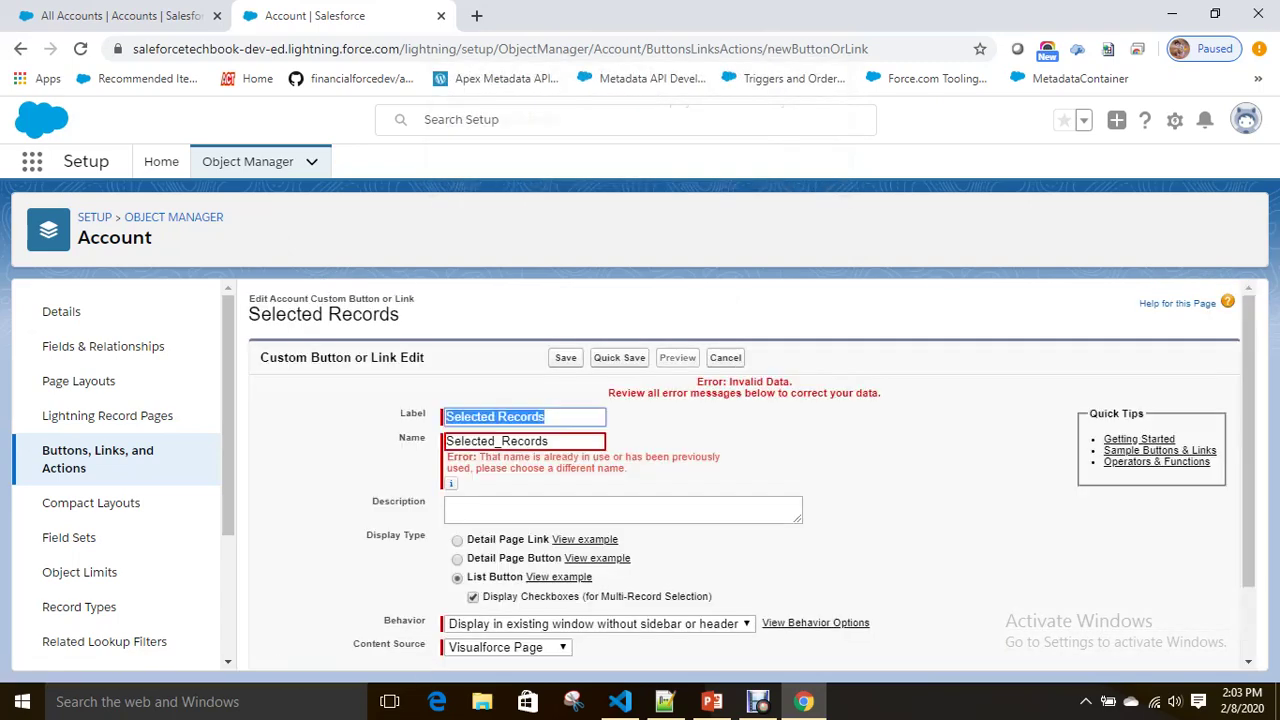
- Change the button's label to Selected Account Records and its name to Selected_Account_Records, and save it
{"action": "left_click", "coordinate": [545, 416]}
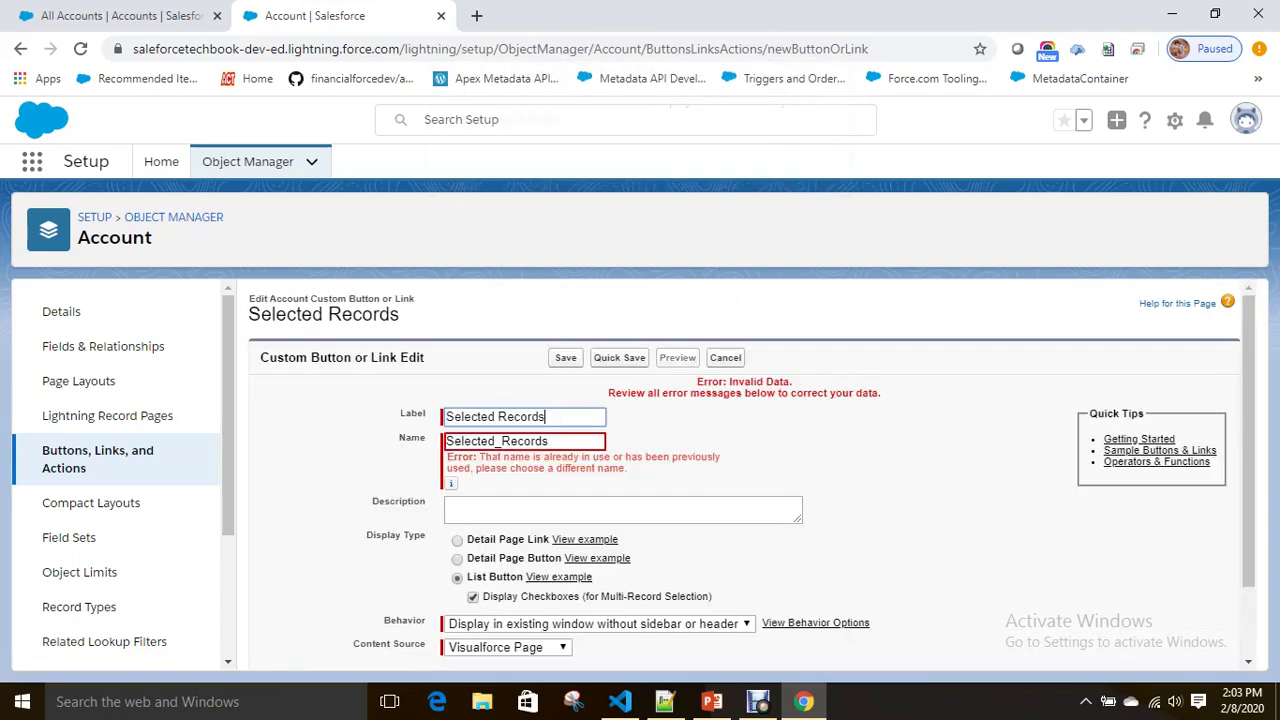
{"action": "type", "text": "Account"}
{"action": "key", "text": "Tab"}
{"action": "left_click", "coordinate": [501, 441]}
{"action": "type", "text": "Account_"}
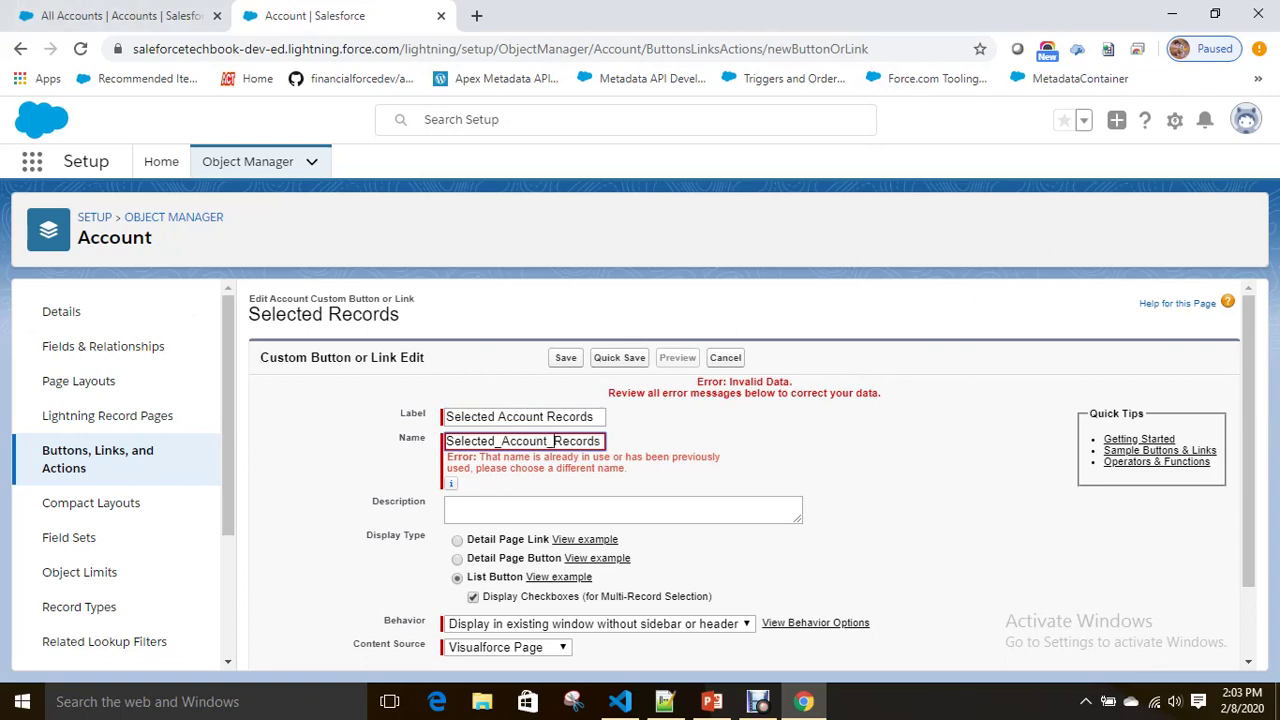
{"action": "key", "text": "Return"}
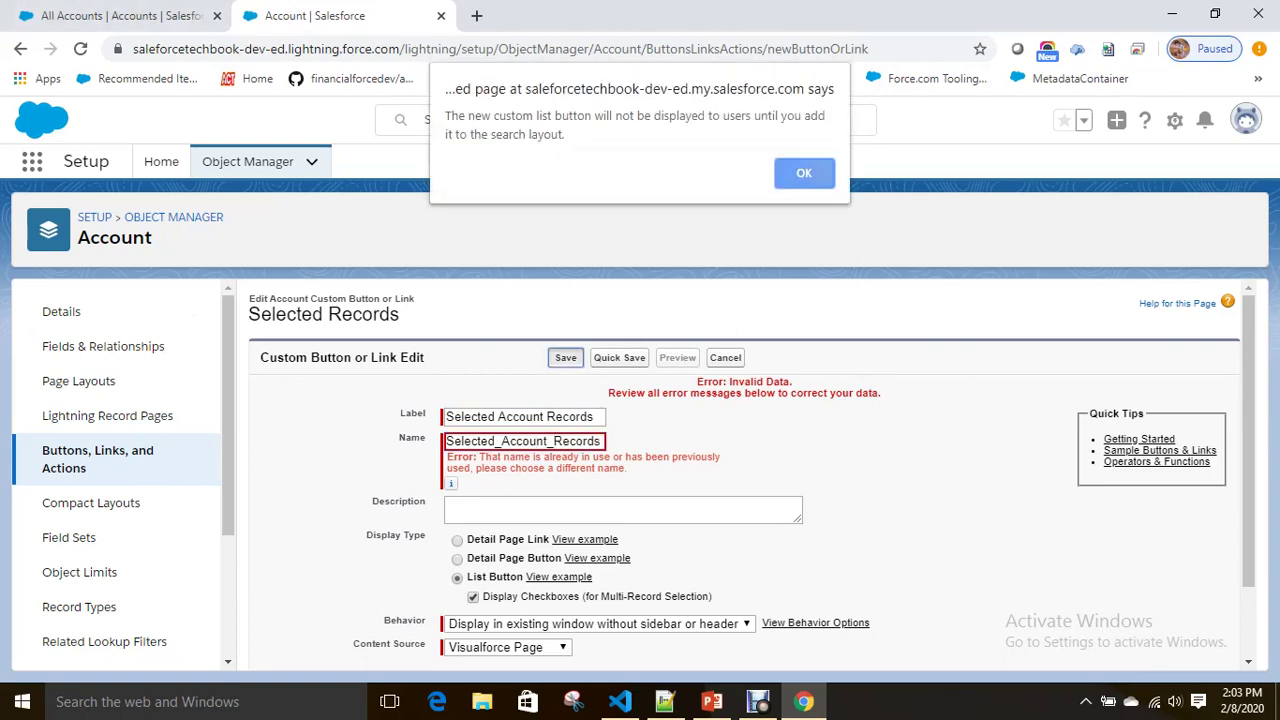
{"action": "key", "text": "Return"}
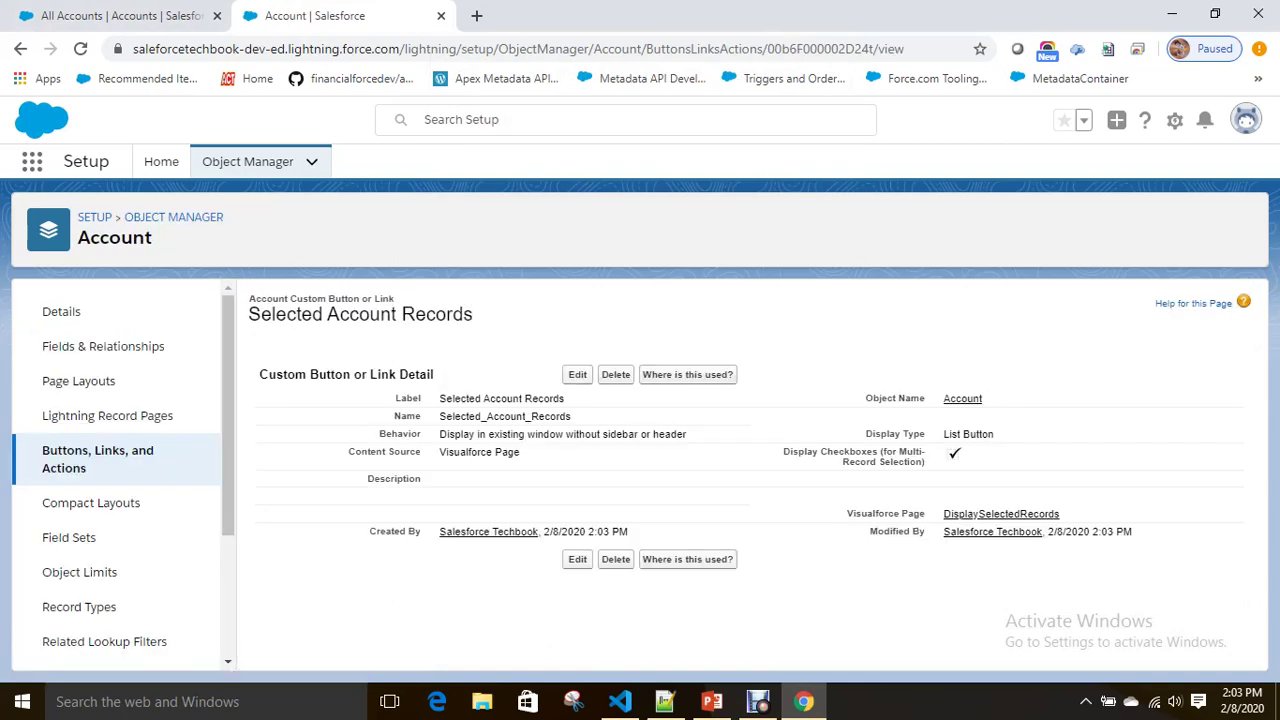
{"action": "triple_click", "coordinate": [501, 398]}
{"action": "left_click", "coordinate": [501, 398]}
- Open the Account List View layout for editing from the Search Layouts for Salesforce Classic
{"action": "scroll", "coordinate": [110, 560], "scroll_direction": "down", "scroll_amount": 2}
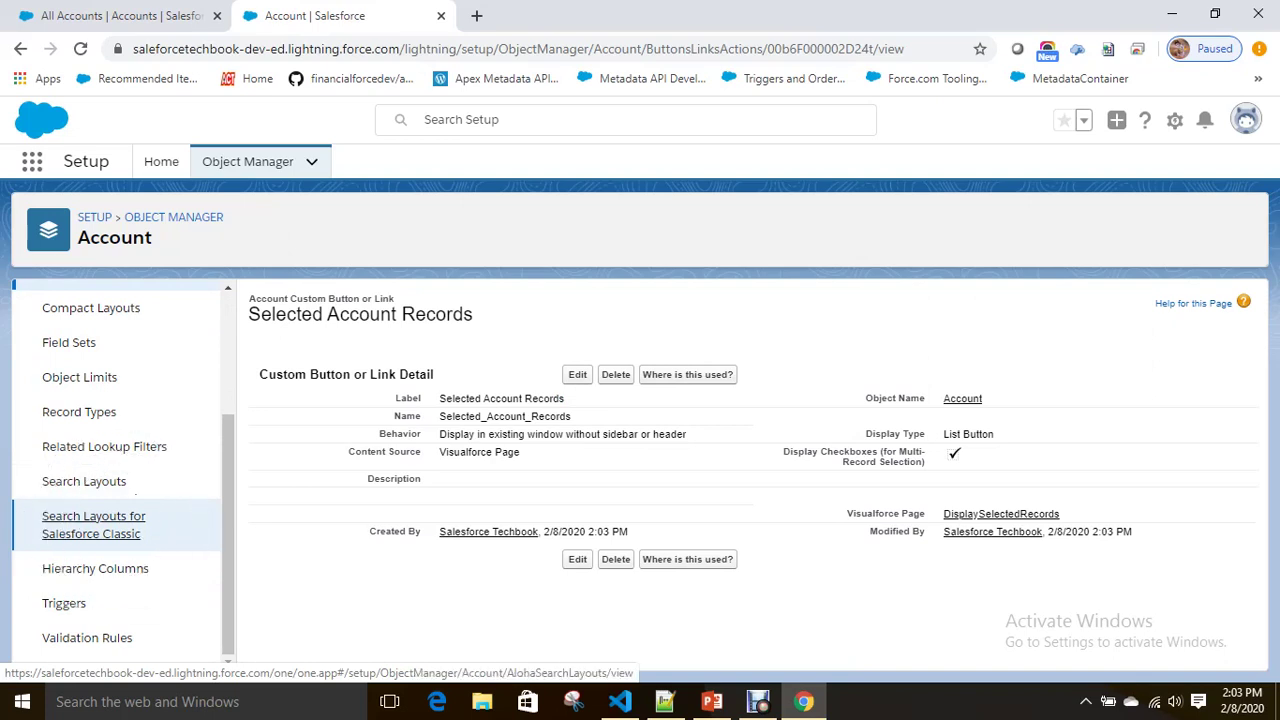
{"action": "left_click", "coordinate": [94, 524]}
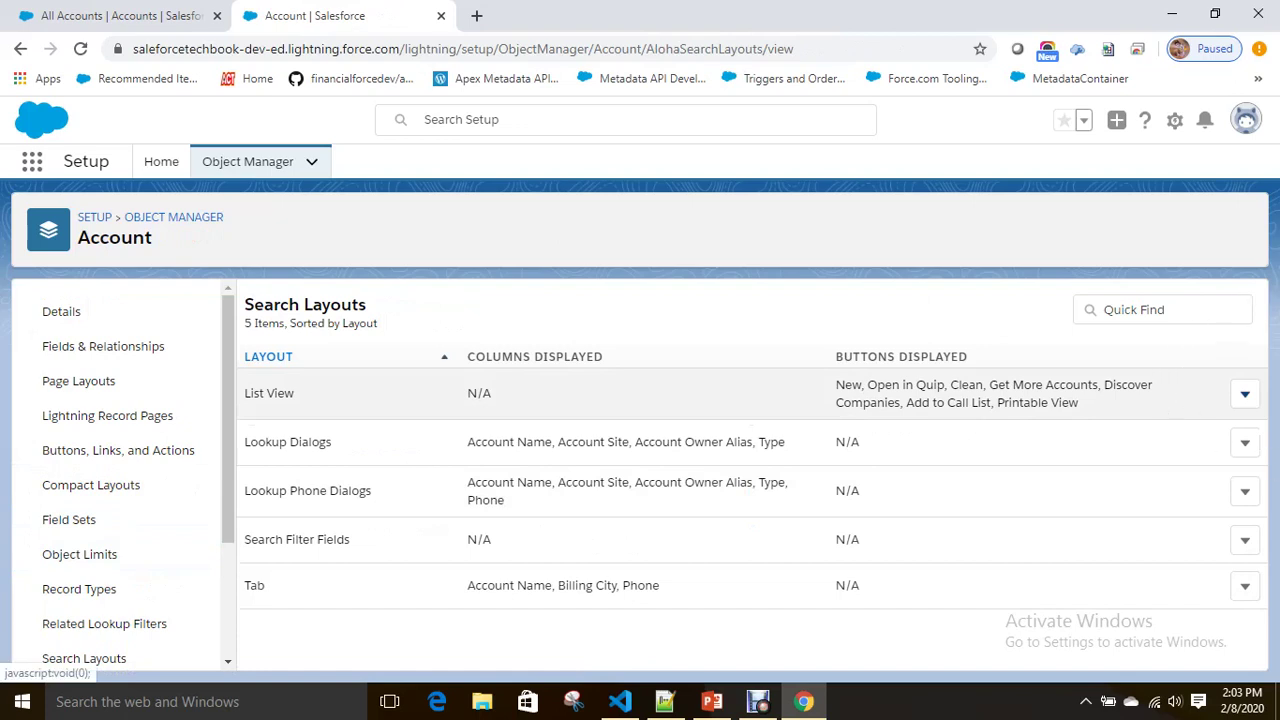
{"action": "left_click", "coordinate": [1245, 394]}
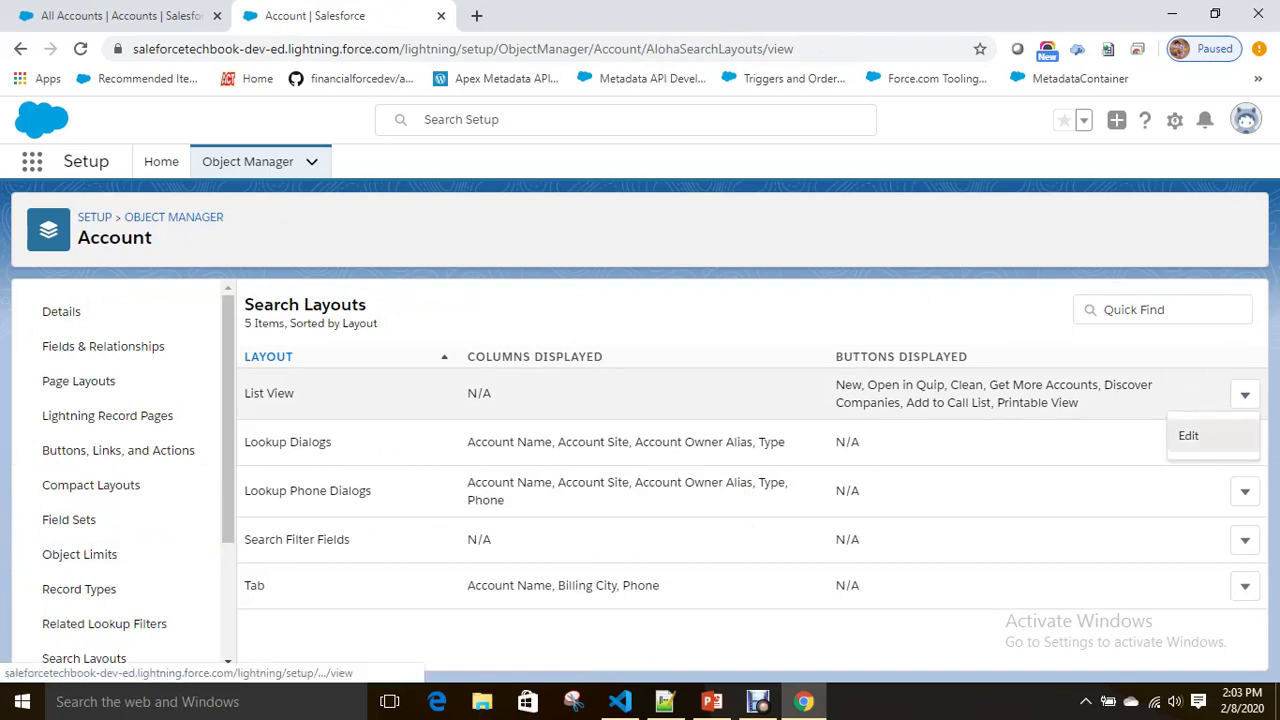
{"action": "left_click", "coordinate": [1188, 435]}
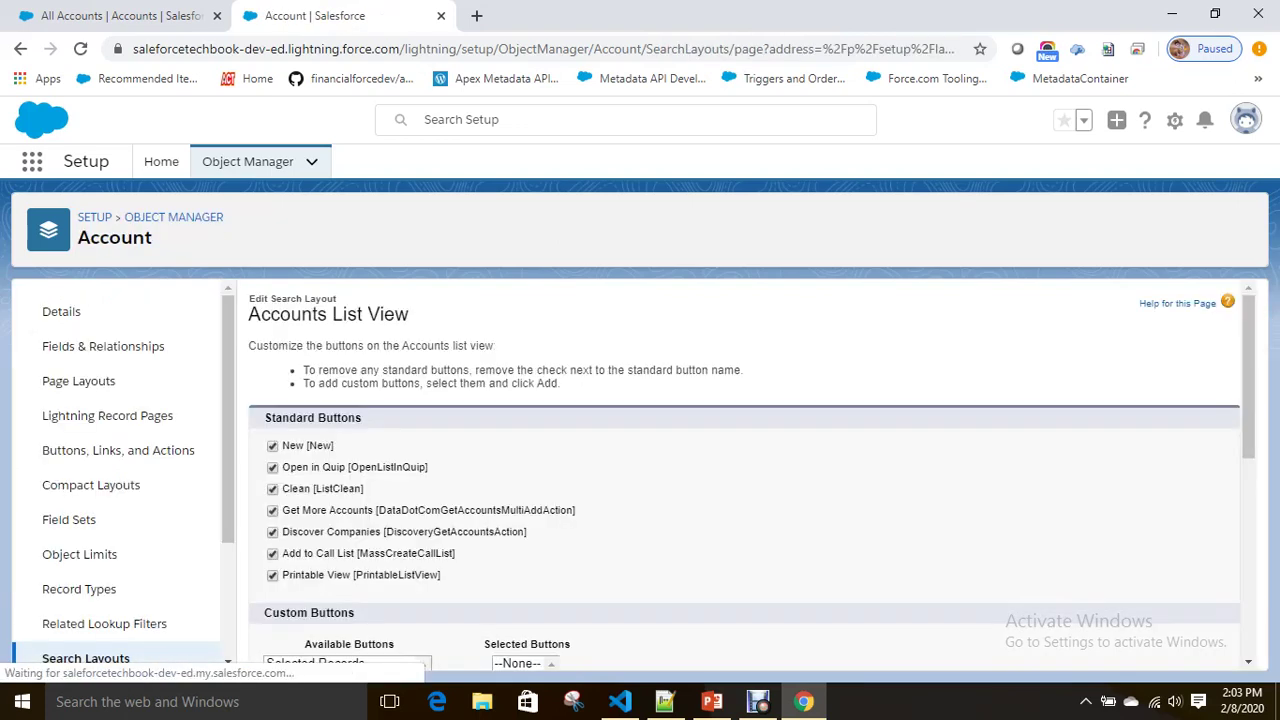
- Add the custom button Selected Account Records to the Accounts list view's selected buttons and save the layout
{"action": "scroll", "coordinate": [743, 474], "scroll_direction": "down", "scroll_amount": 4}
{"action": "scroll", "coordinate": [743, 474], "scroll_direction": "up", "scroll_amount": 1}
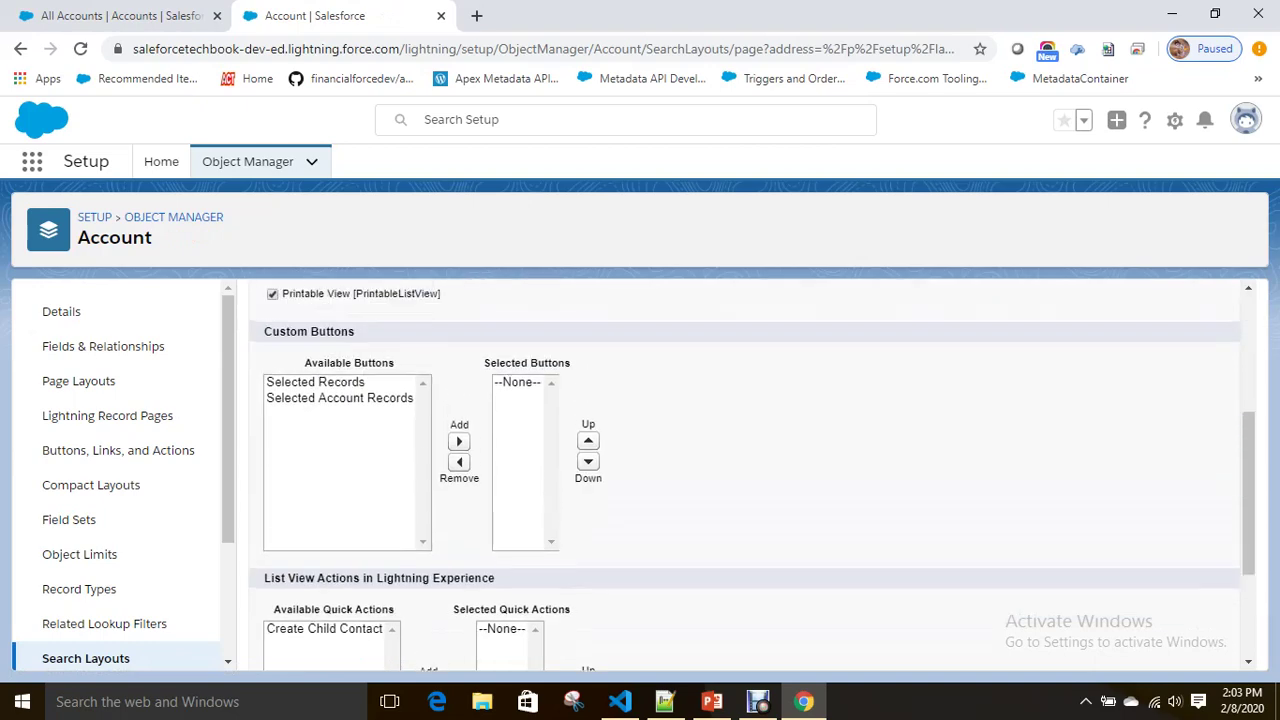
{"action": "left_click", "coordinate": [339, 398]}
{"action": "left_click", "coordinate": [459, 441]}
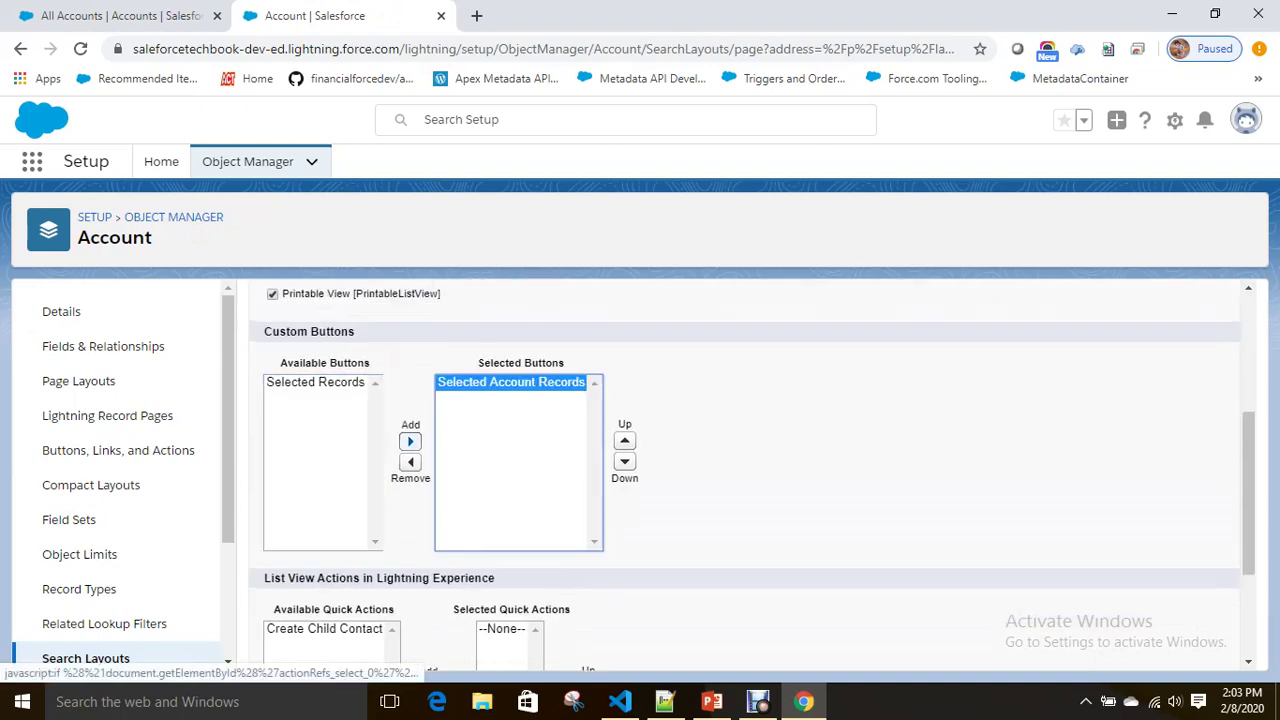
{"action": "scroll", "coordinate": [745, 475], "scroll_direction": "down", "scroll_amount": 2}
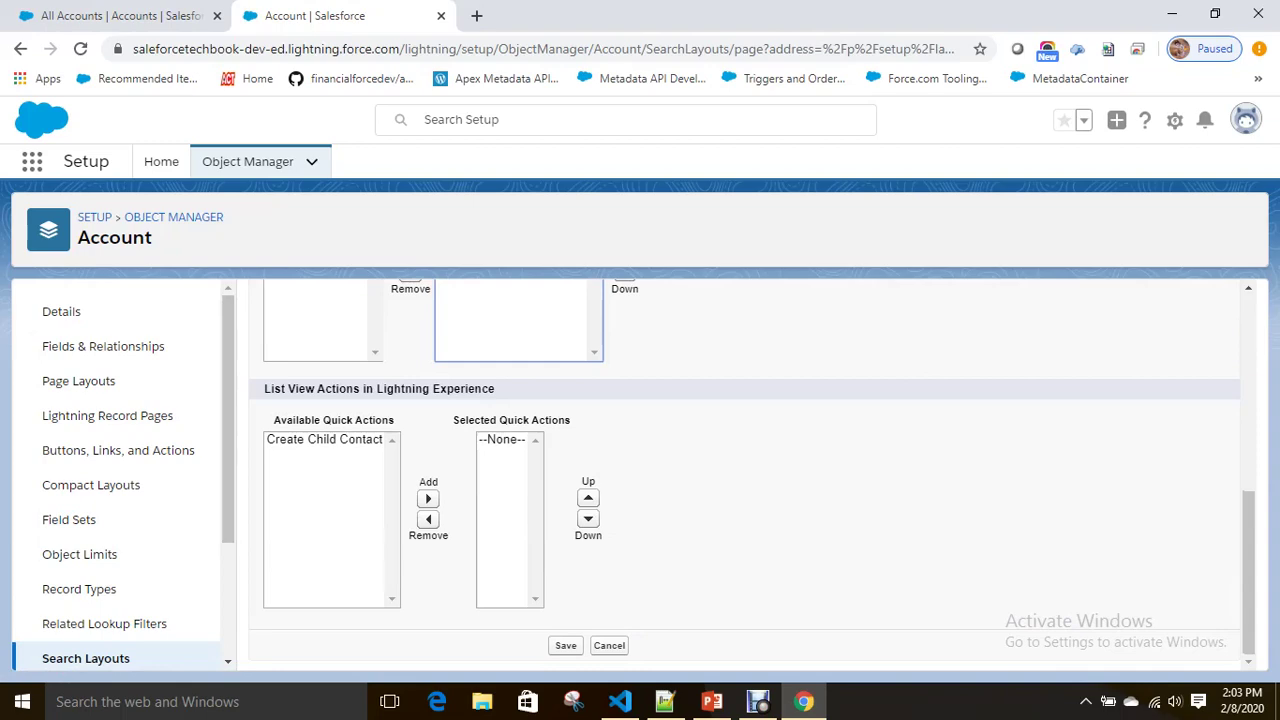
{"action": "left_click", "coordinate": [565, 645]}
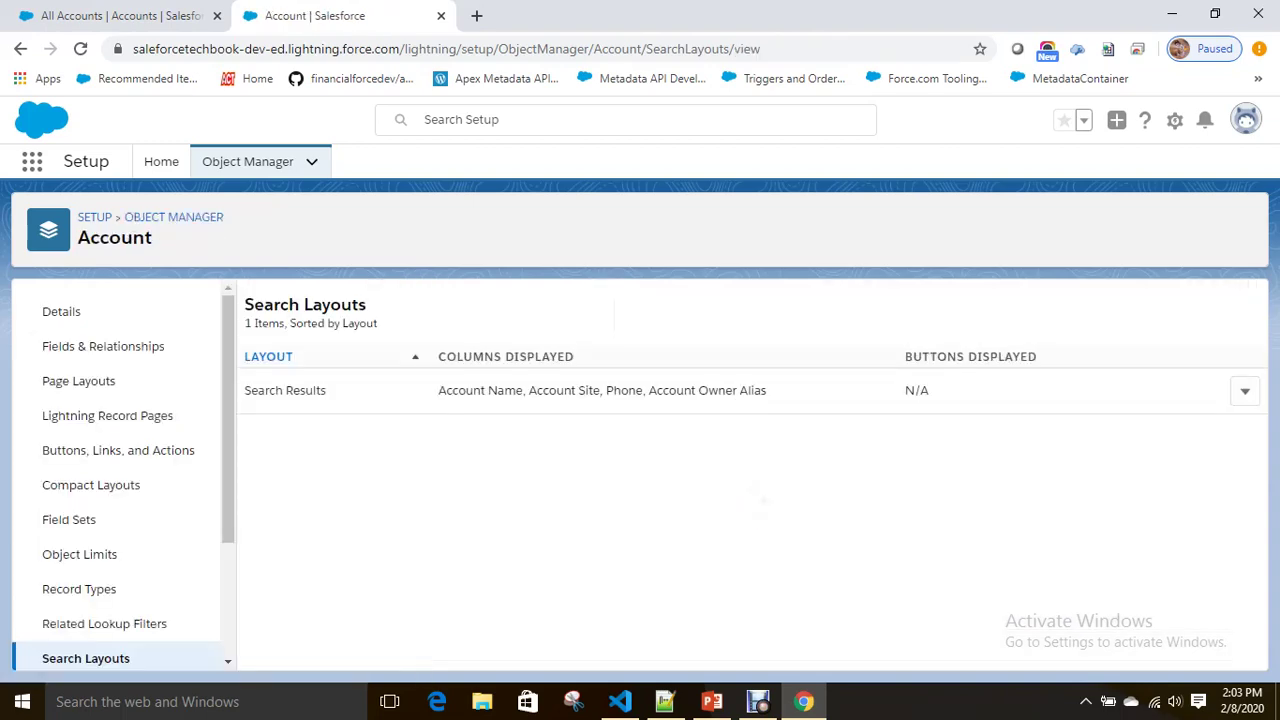
- Reload the All Accounts list and run Selected Account Records with no accounts selected
{"action": "left_click", "coordinate": [120, 15]}
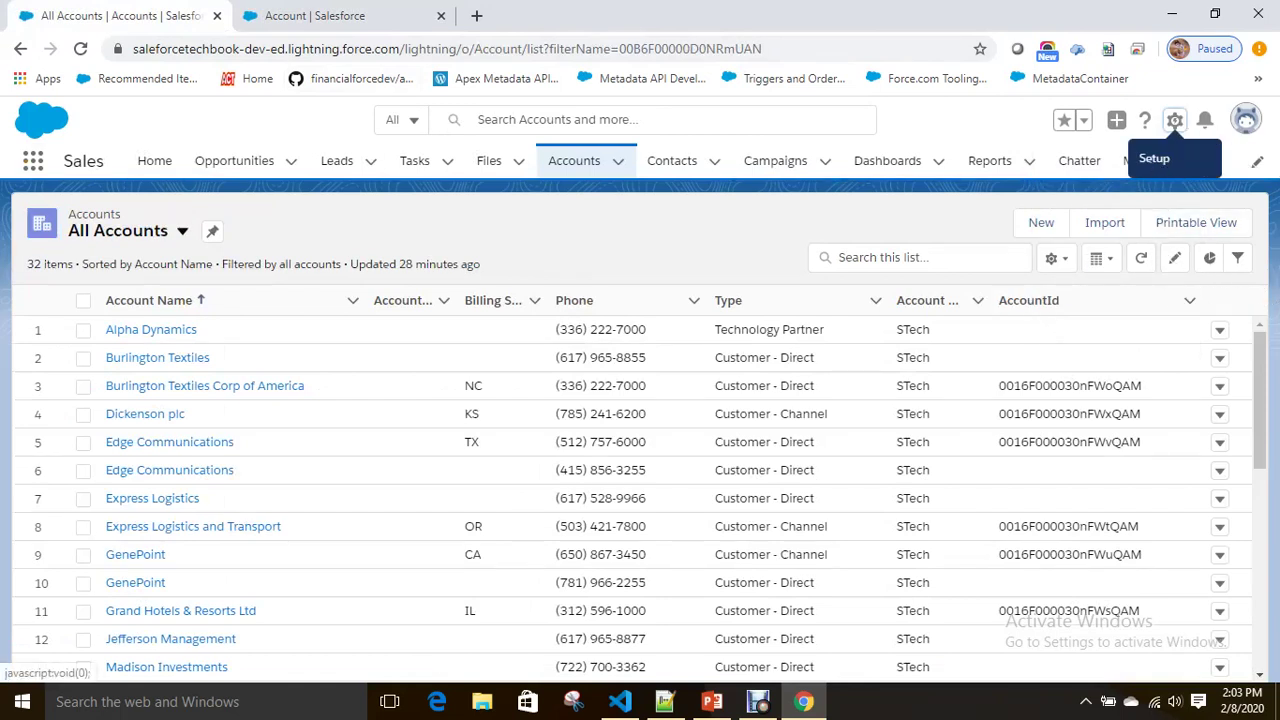
{"action": "key", "text": "F5"}
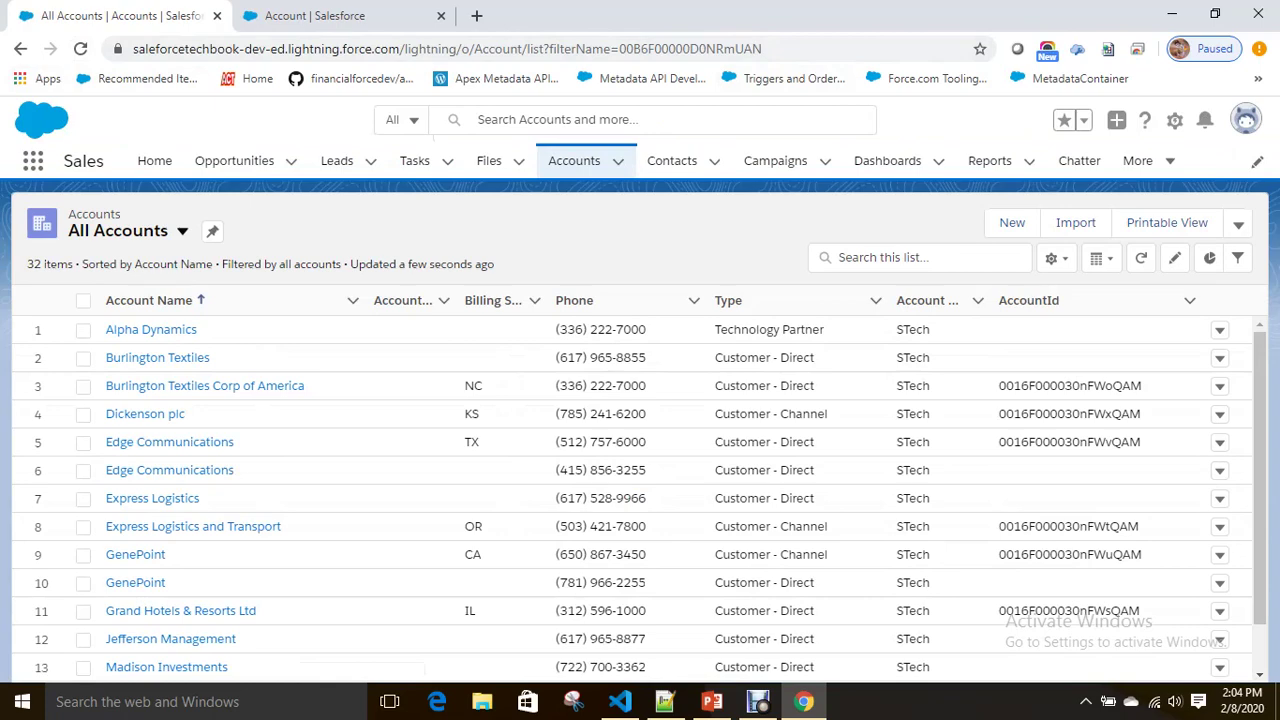
{"action": "left_click", "coordinate": [1238, 224]}
{"action": "left_click", "coordinate": [1165, 263]}
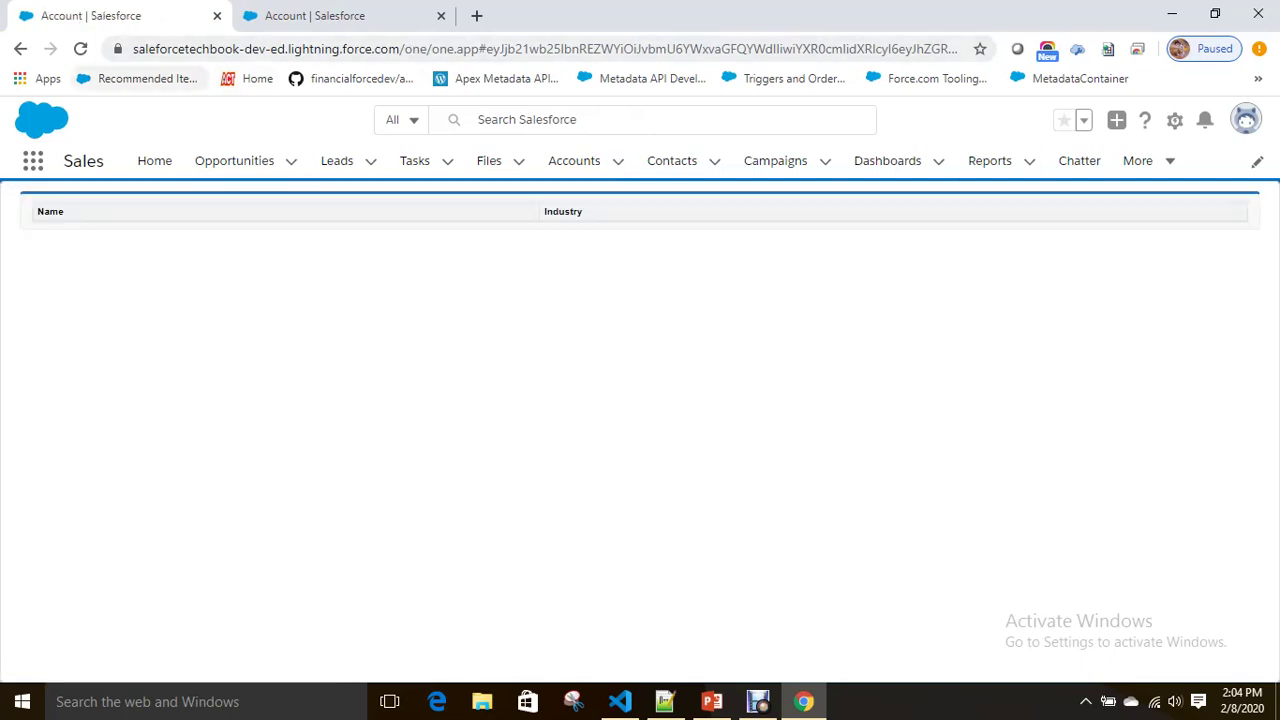
- Select Alpha Dynamics, Burlington Textiles, Burlington Textiles Corp of America and the TX Edge Communications in All Accounts, and run Selected Account Records
{"action": "left_click", "coordinate": [20, 48]}
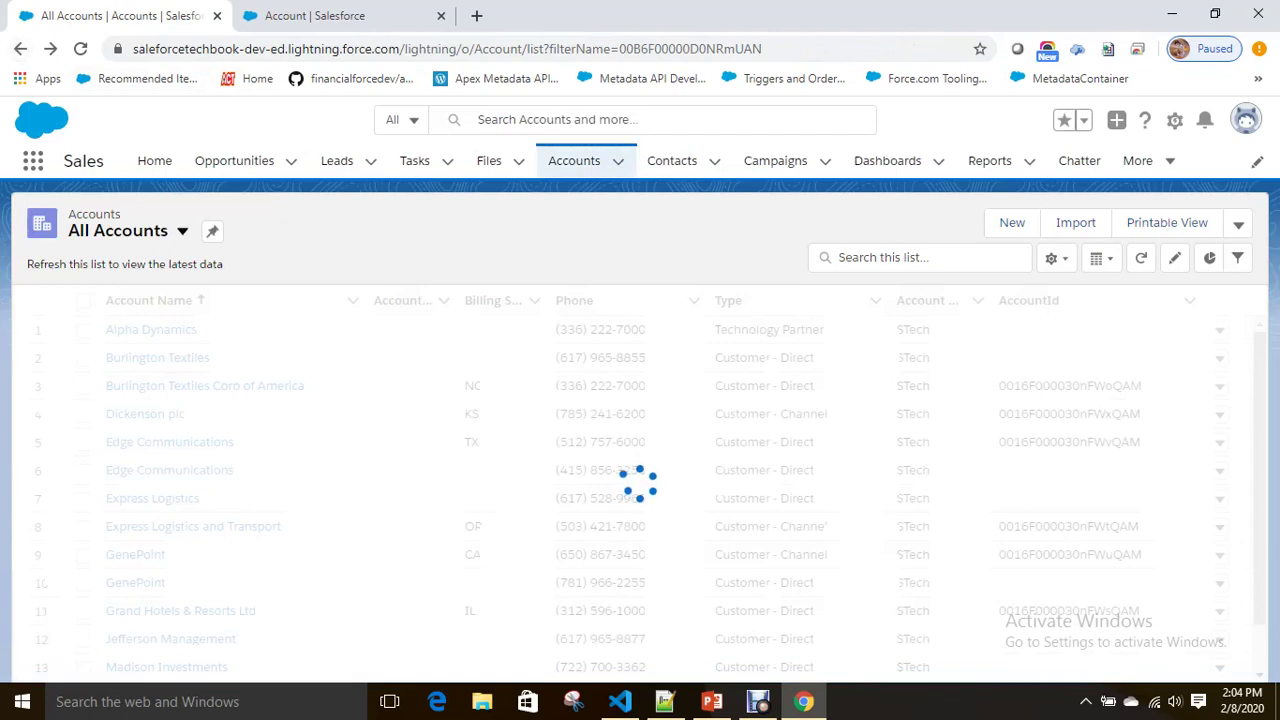
{"action": "left_click", "coordinate": [83, 300]}
{"action": "left_click", "coordinate": [83, 300]}
{"action": "left_click", "coordinate": [83, 330]}
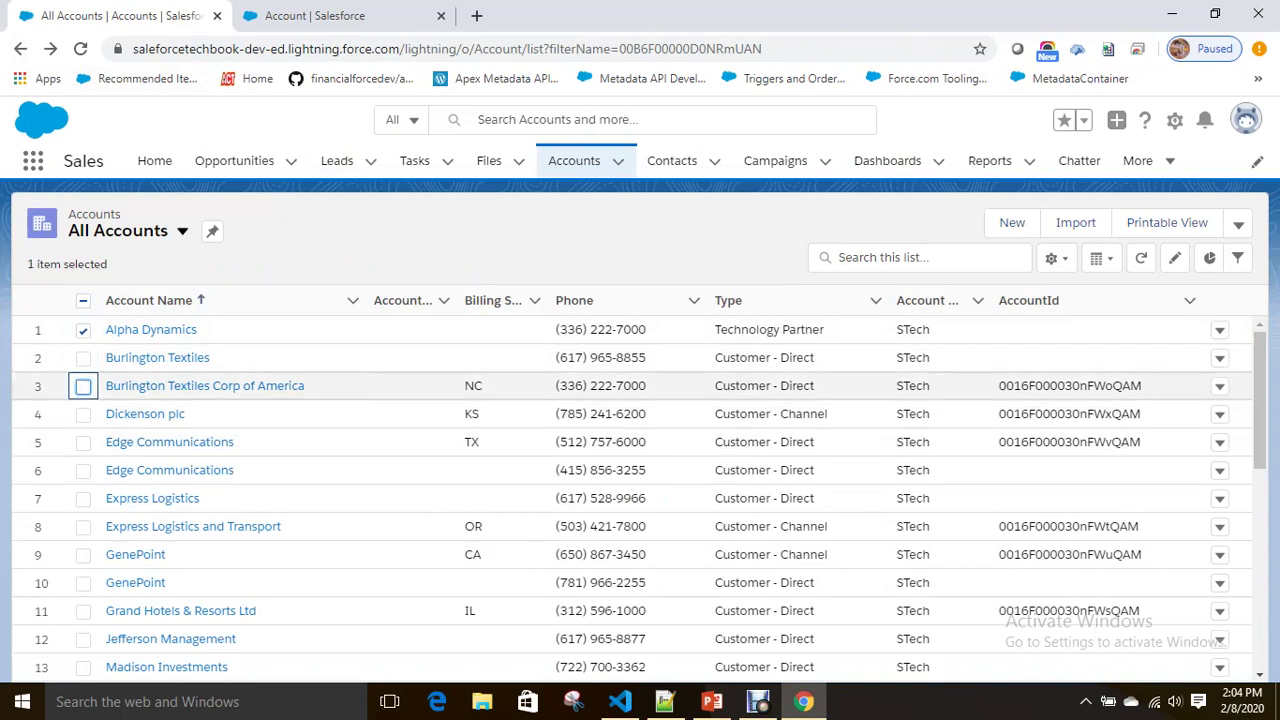
{"action": "left_click", "coordinate": [83, 357]}
{"action": "left_click", "coordinate": [83, 385]}
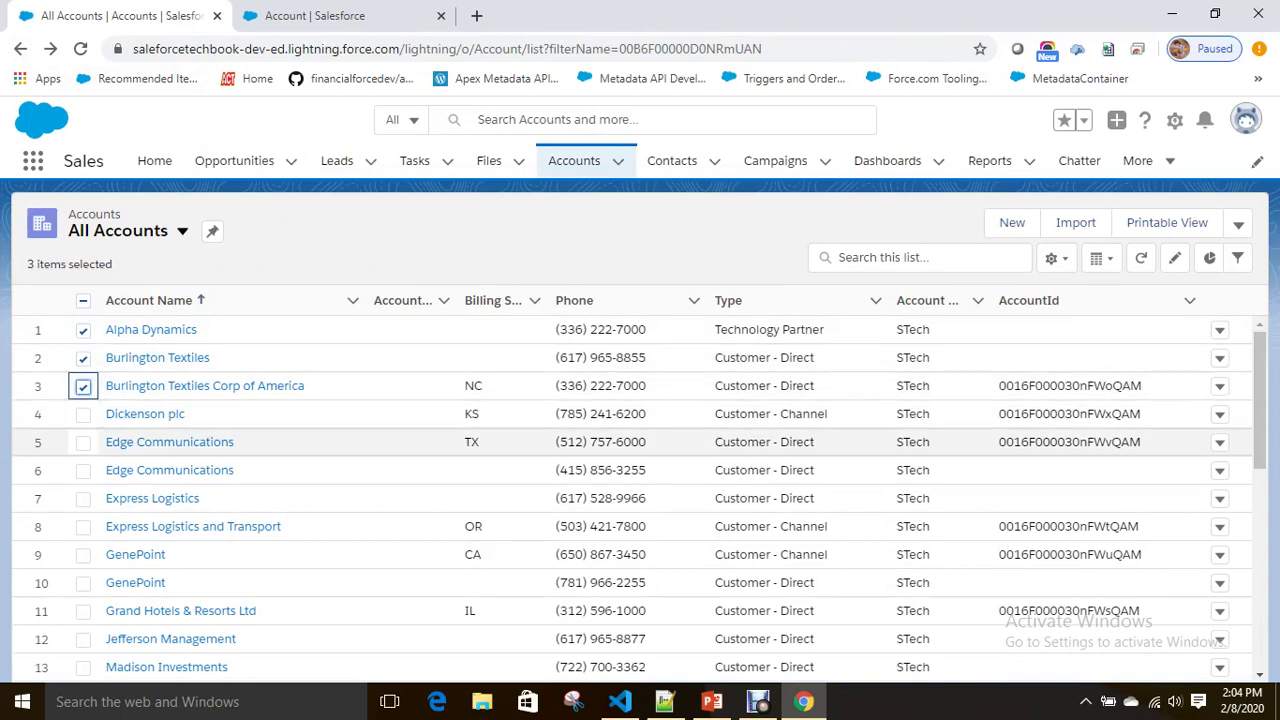
{"action": "left_click", "coordinate": [83, 441]}
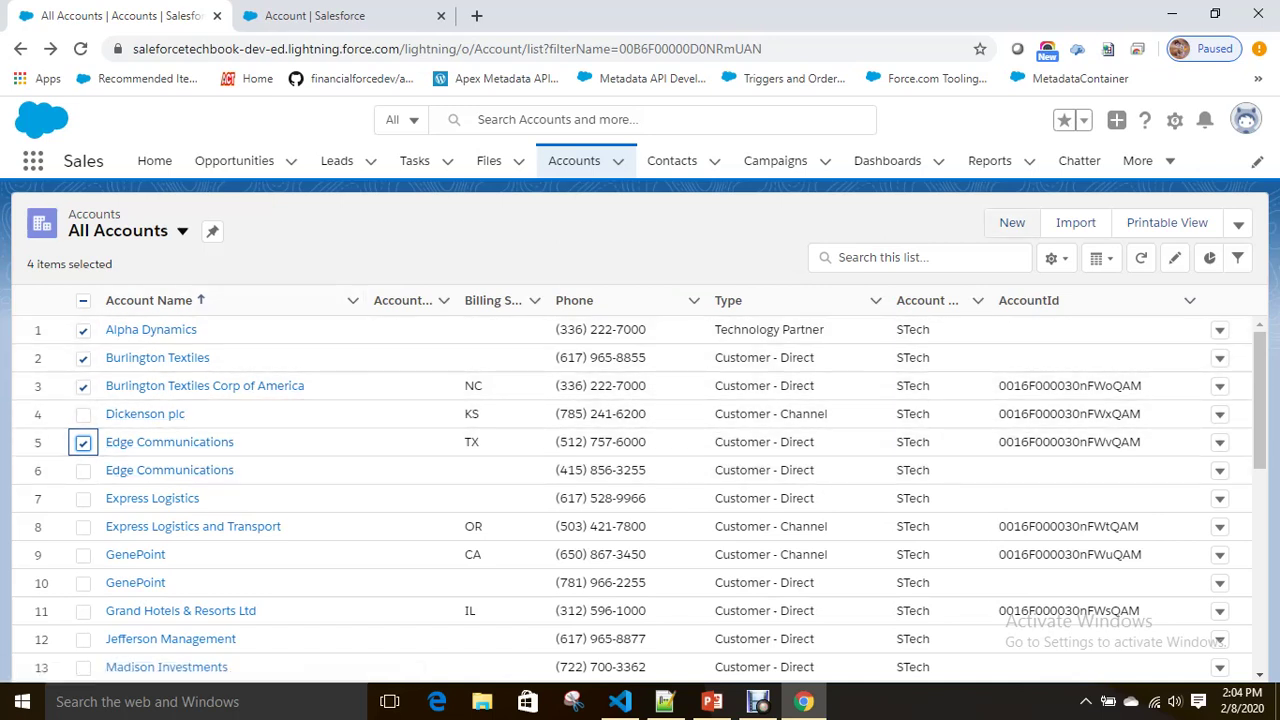
{"action": "left_click", "coordinate": [1238, 223]}
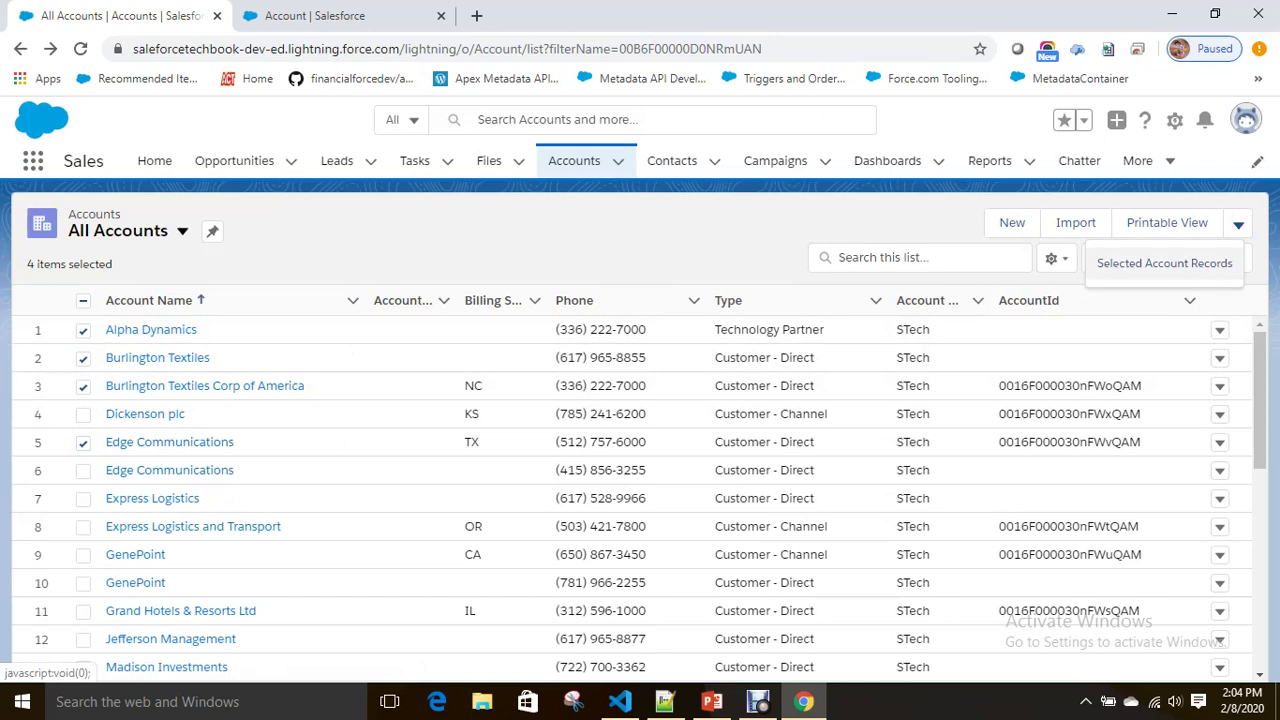
{"action": "left_click", "coordinate": [1164, 263]}
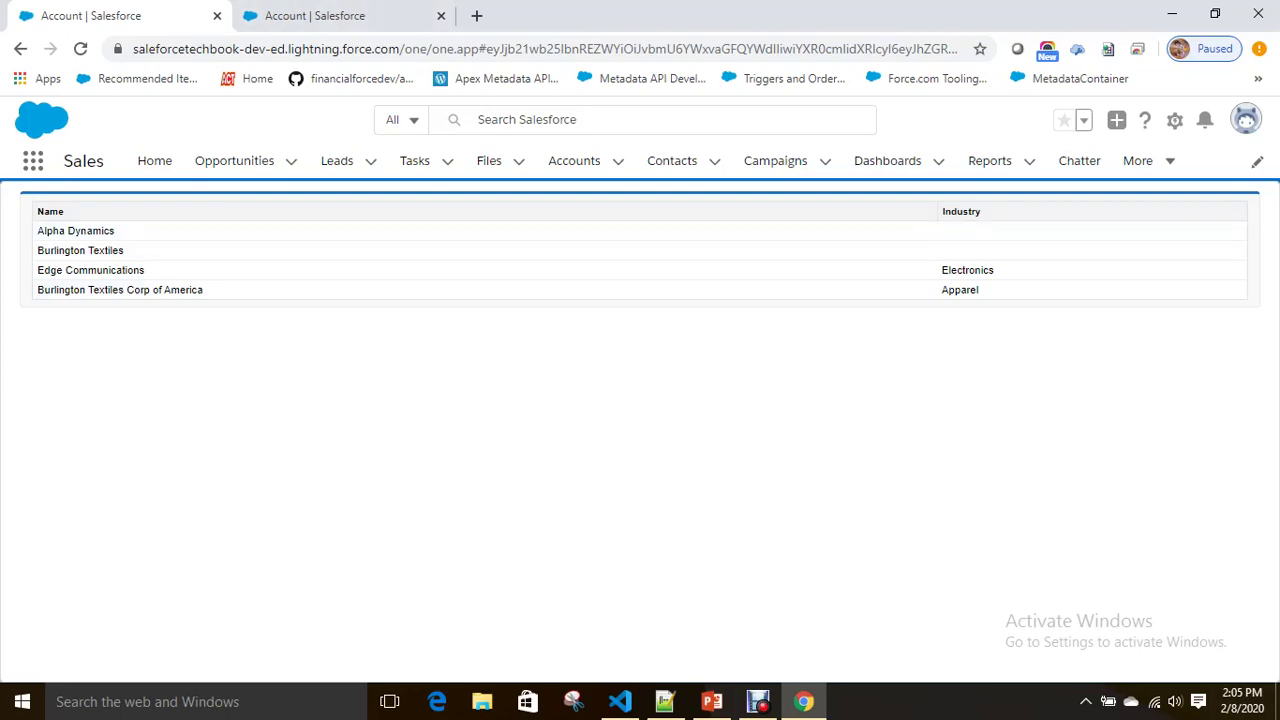
- Switch to Visual Studio Code and duplicate the Industry column line below itself in DisplaySelectedRecords.page
{"action": "left_click", "coordinate": [620, 701]}
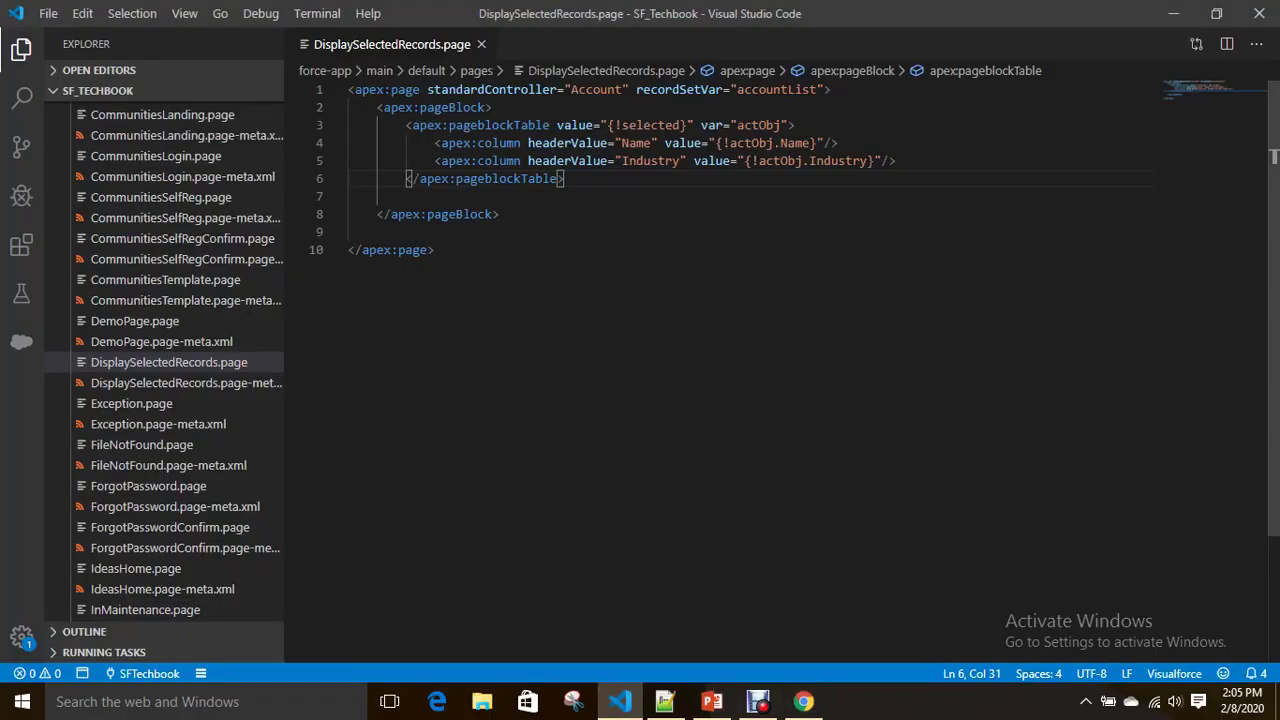
{"action": "left_click_drag", "start_coordinate": [434, 160], "coordinate": [896, 161]}
{"action": "key", "text": "ctrl+c"}
{"action": "left_click", "coordinate": [896, 161]}
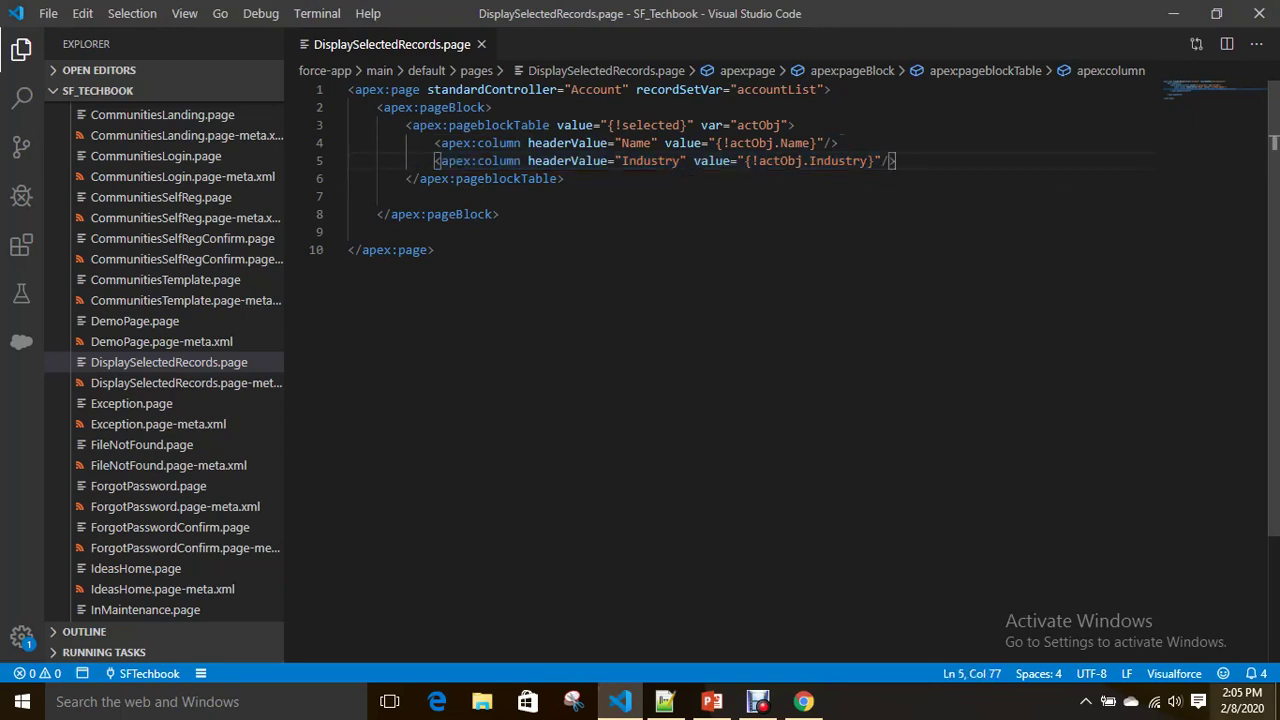
{"action": "key", "text": "Return"}
{"action": "key", "text": "ctrl+v"}
- Change the duplicated column's header value to Type and its value to {!actObj.Type}
{"action": "double_click", "coordinate": [651, 178]}
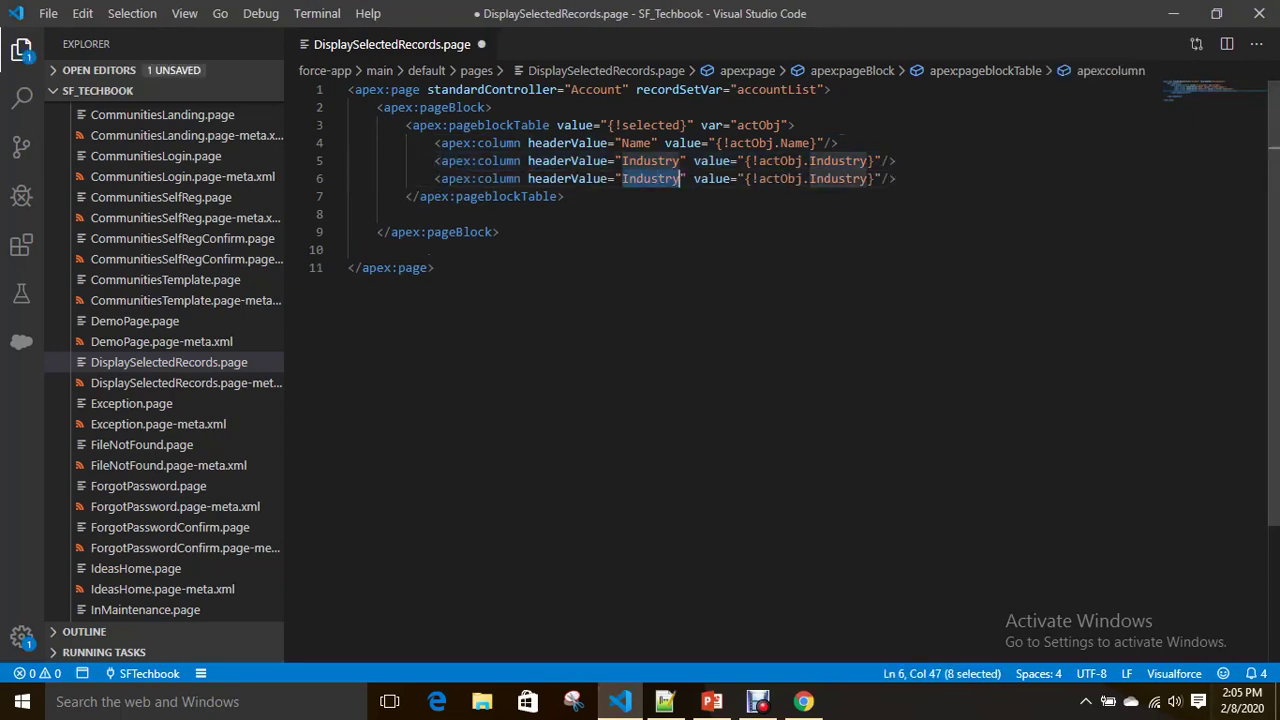
{"action": "type", "text": "Tu[e"}
{"action": "key", "text": "BackSpace"}
{"action": "key", "text": "BackSpace"}
{"action": "key", "text": "BackSpace"}
{"action": "key", "text": "BackSpace"}
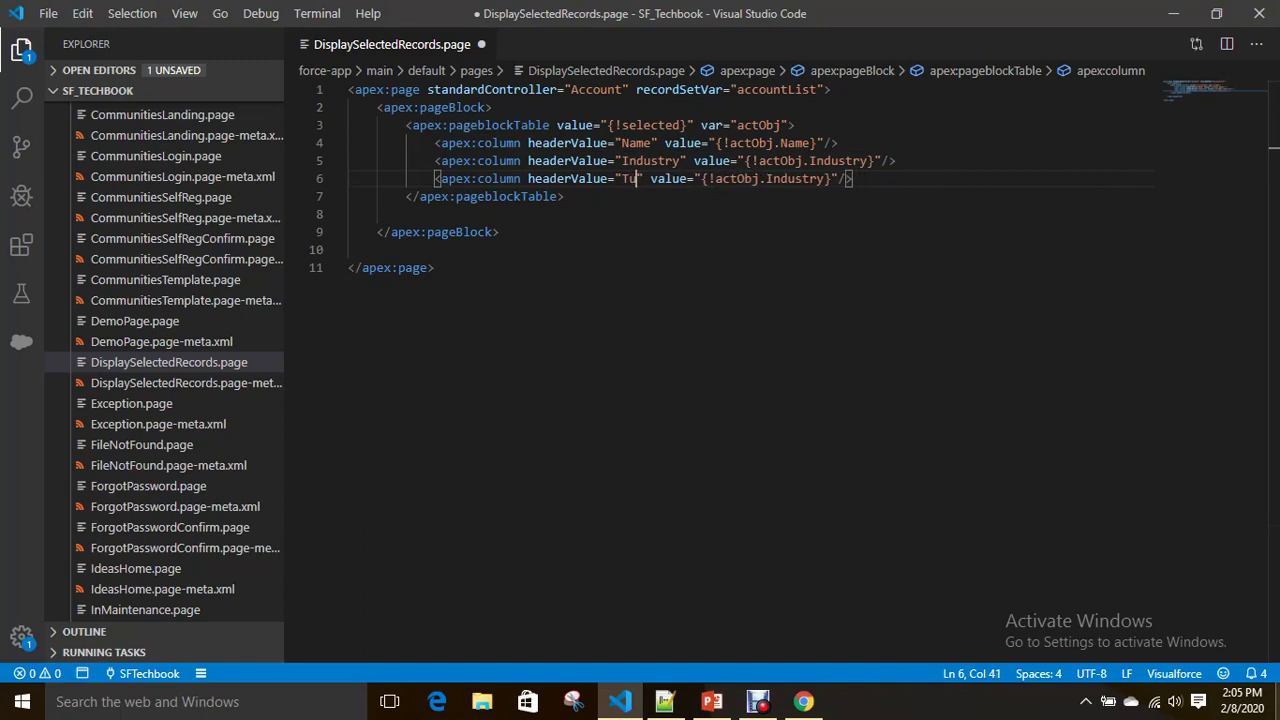
{"action": "type", "text": "Type"}
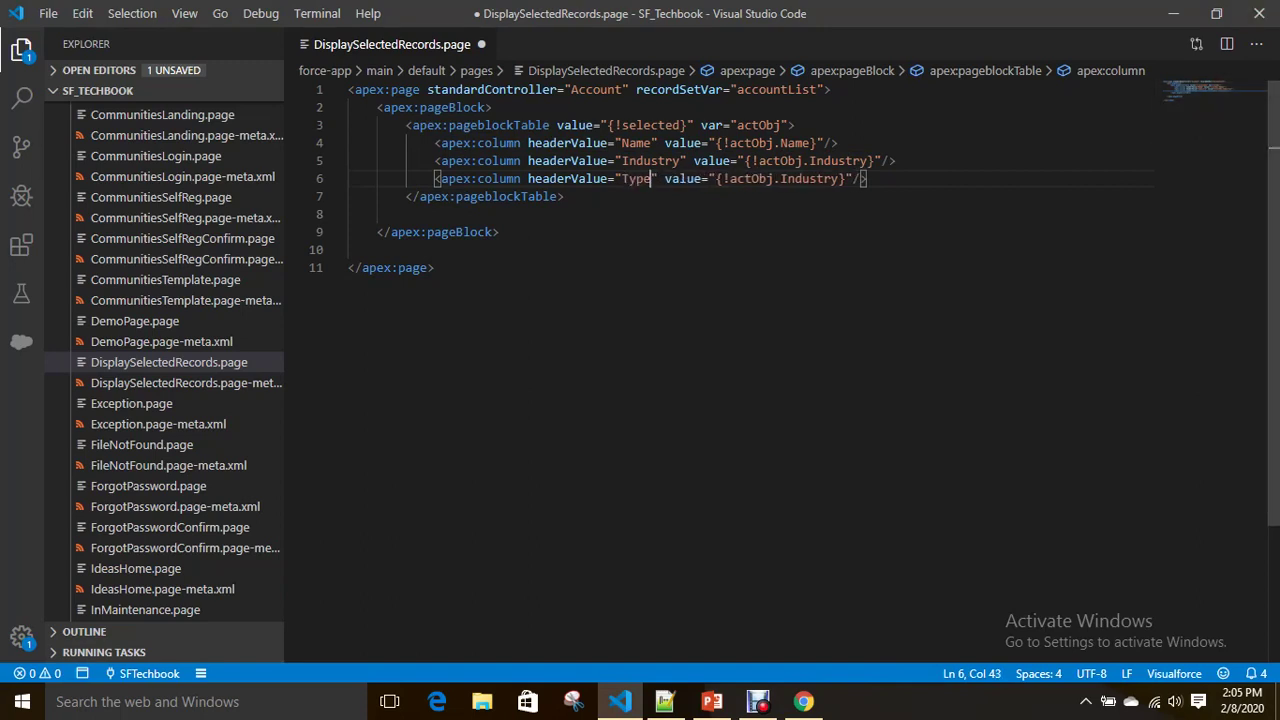
{"action": "double_click", "coordinate": [809, 178]}
{"action": "type", "text": "Type"}
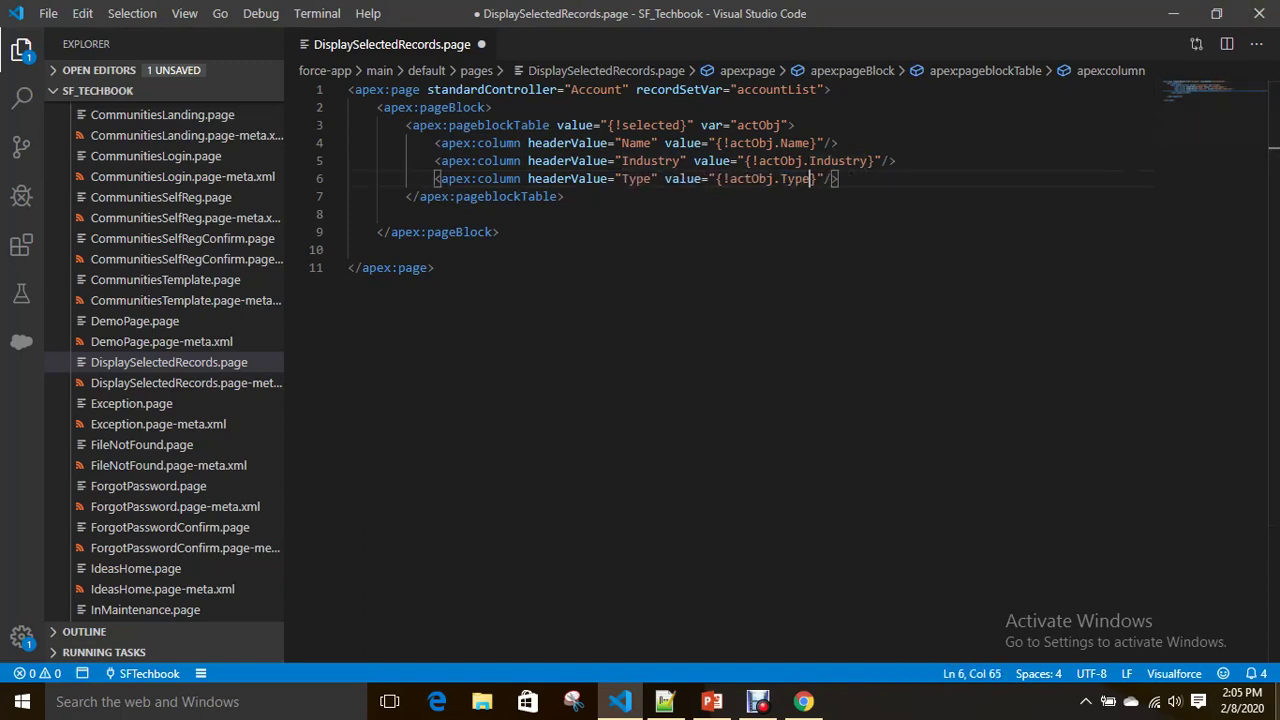
- Save and deploy DisplaySelectedRecords.page to the org, and reload the selected records page in Chrome
{"action": "key", "text": "ctrl+s"}
{"action": "right_click", "coordinate": [608, 178]}
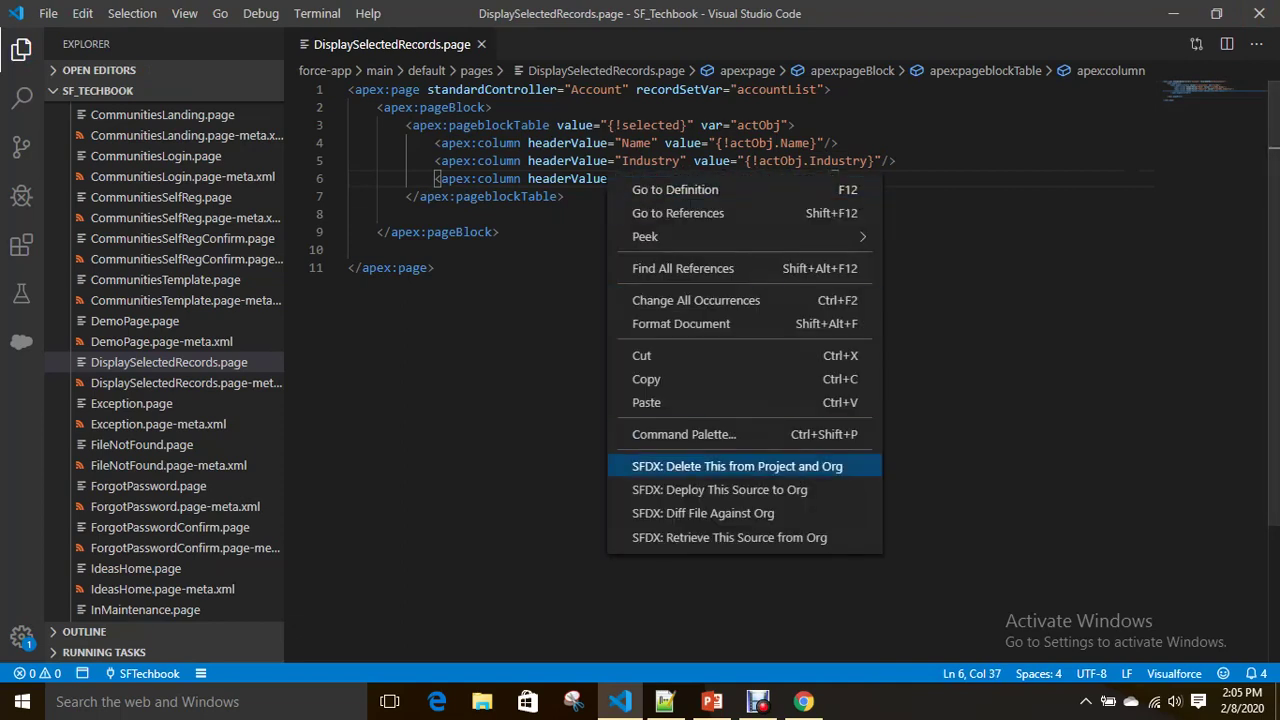
{"action": "left_click", "coordinate": [700, 489]}
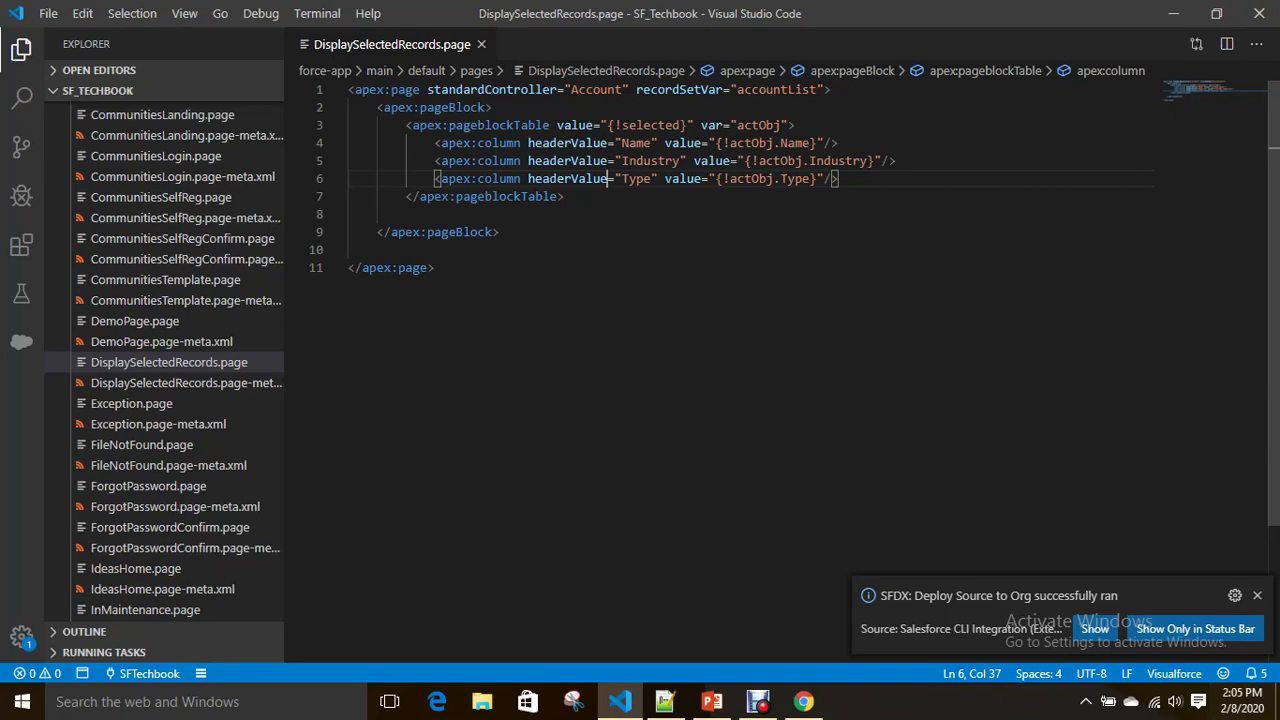
{"action": "left_click", "coordinate": [803, 701]}
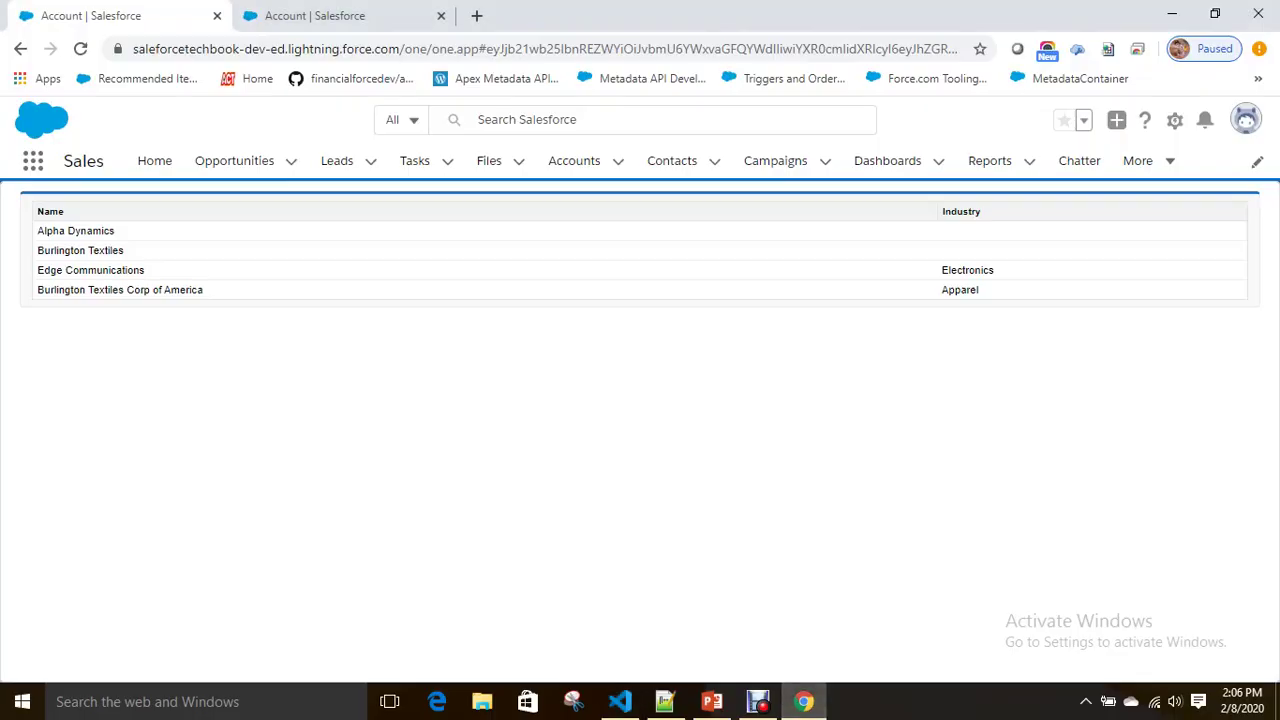
{"action": "key", "text": "F5"}
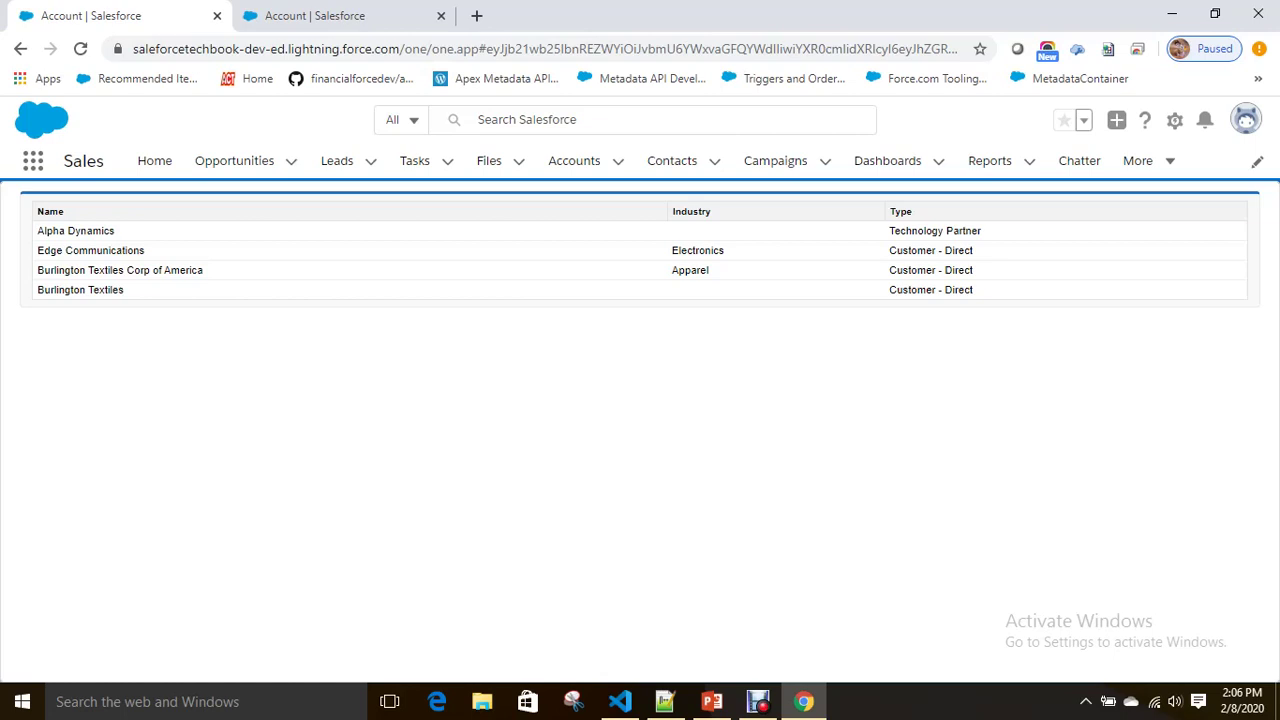
- Open the Field Sets of the Account object in the Salesforce Setup
{"action": "left_click", "coordinate": [315, 15]}
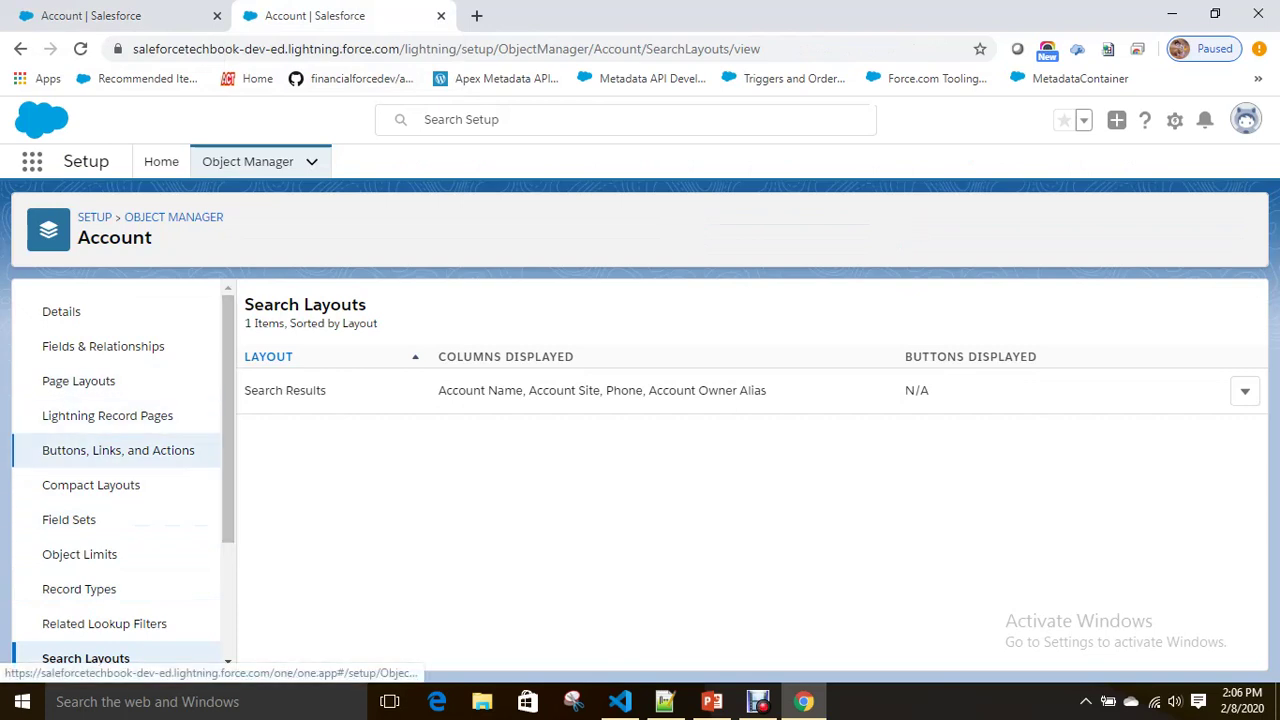
{"action": "key", "text": "ctrl"}
{"action": "scroll", "coordinate": [120, 520], "scroll_direction": "down", "scroll_amount": 2}
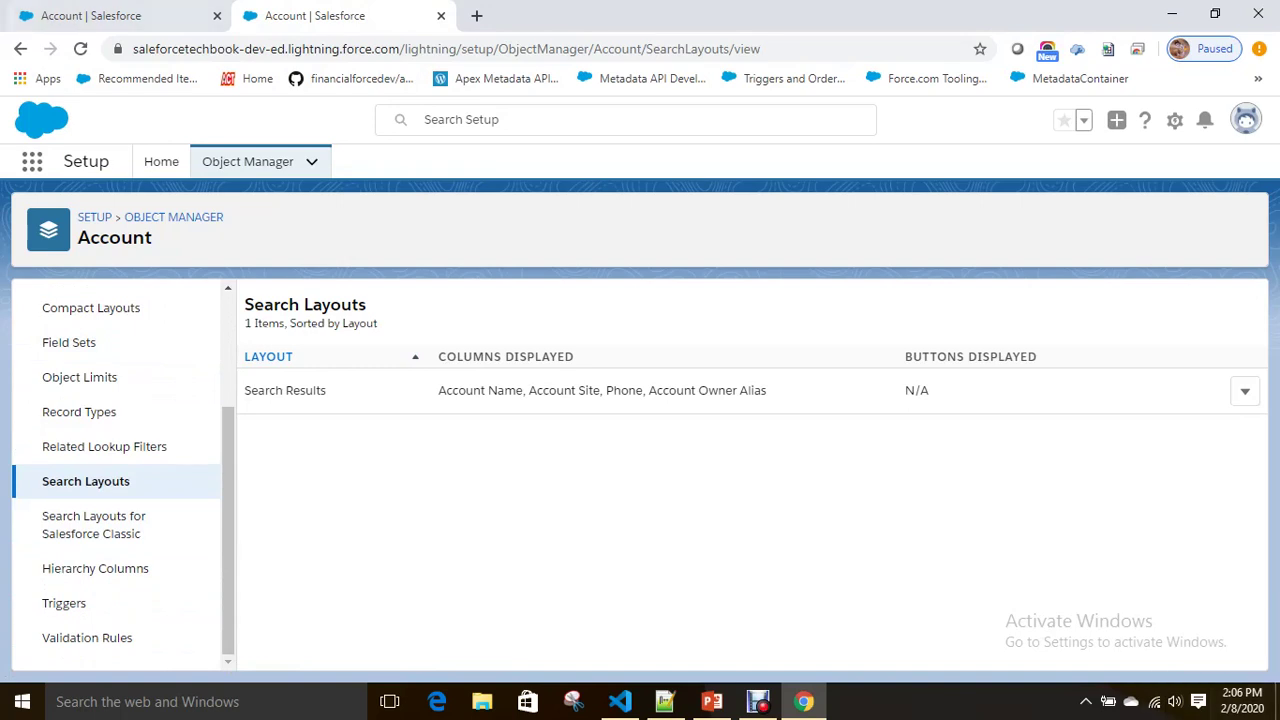
{"action": "scroll", "coordinate": [100, 519], "scroll_direction": "up", "scroll_amount": 3}
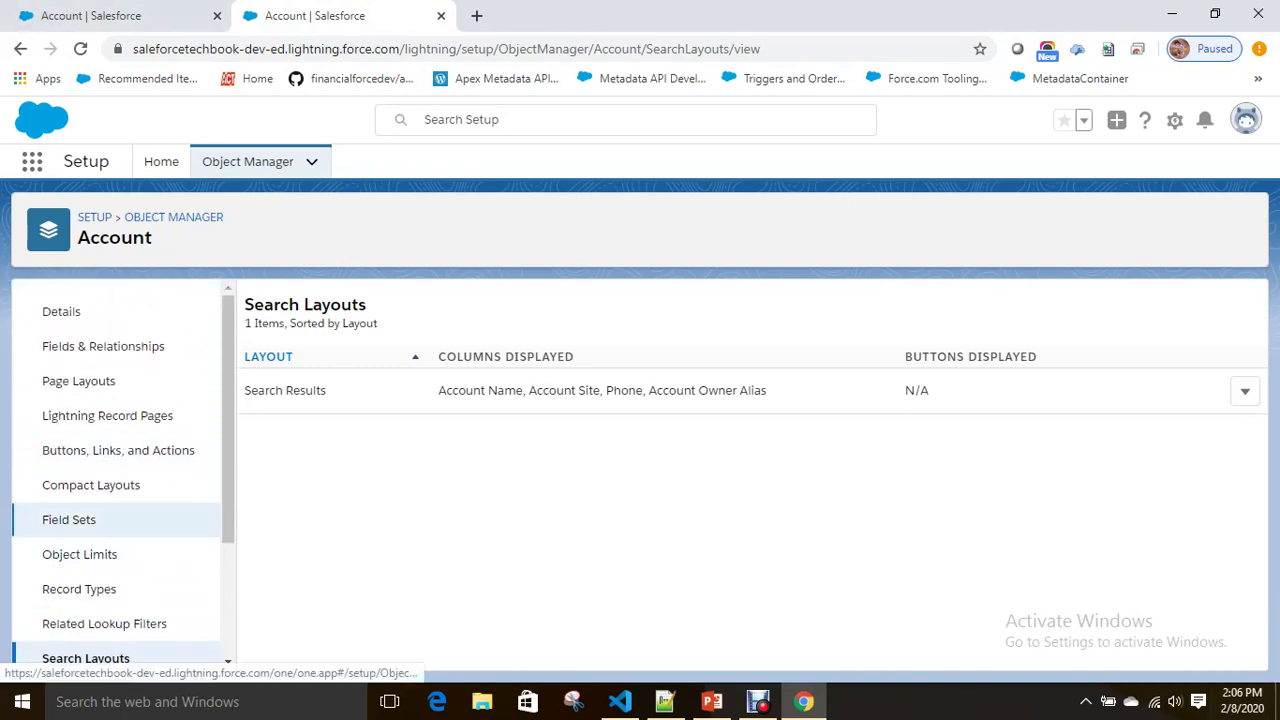
{"action": "left_click", "coordinate": [85, 520]}
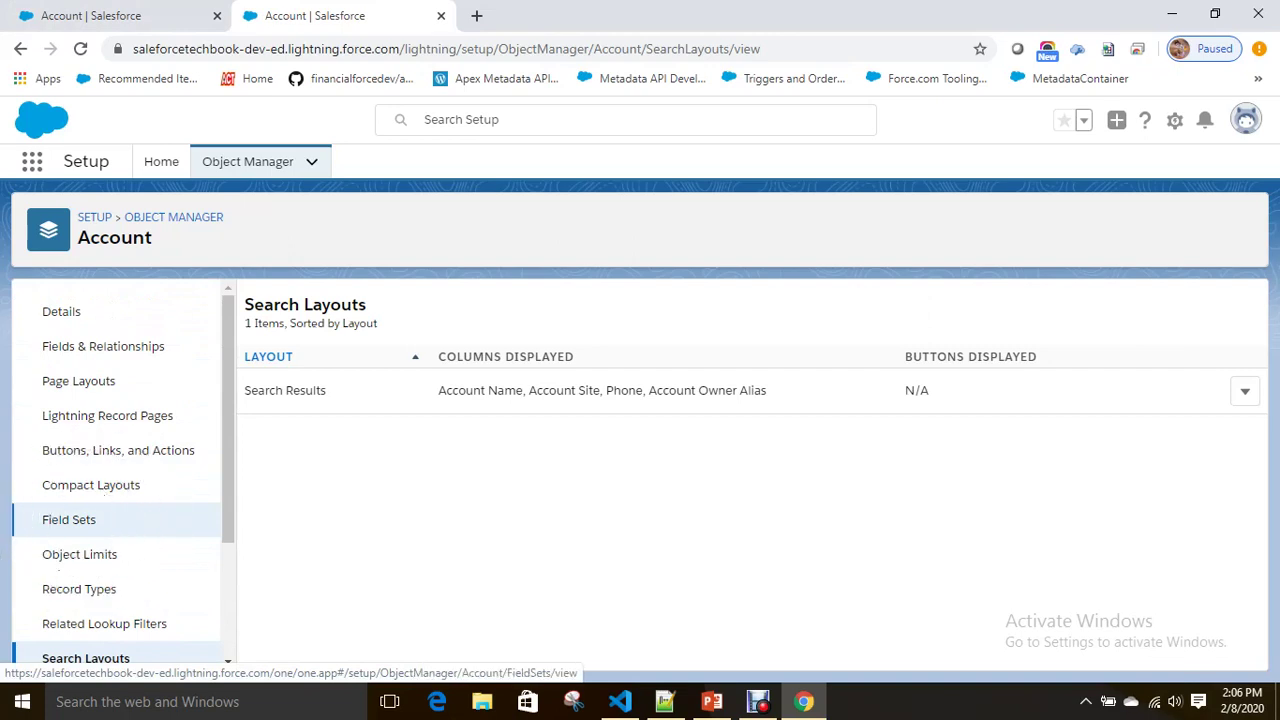
{"action": "left_click", "coordinate": [85, 522]}
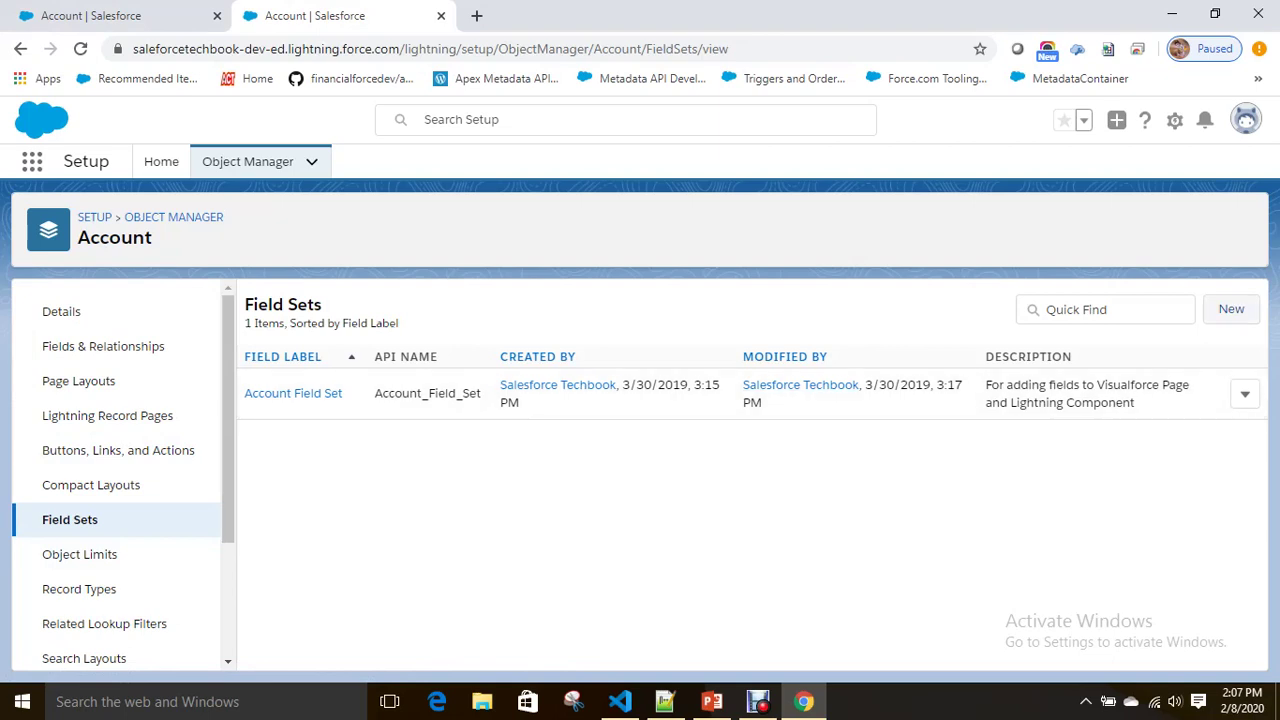
- Start a new Account field set with AccountRecordsSet as both its label and its name
{"action": "left_click", "coordinate": [1231, 309]}
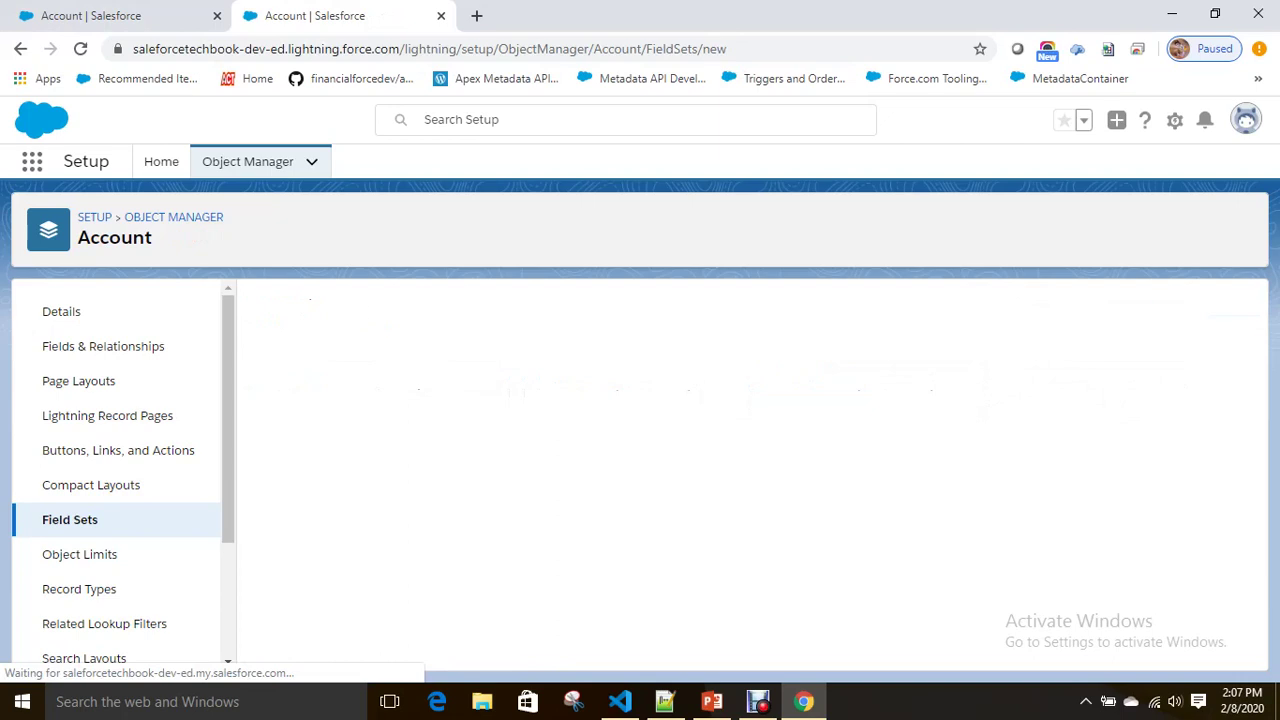
{"action": "type", "text": "Acco"}
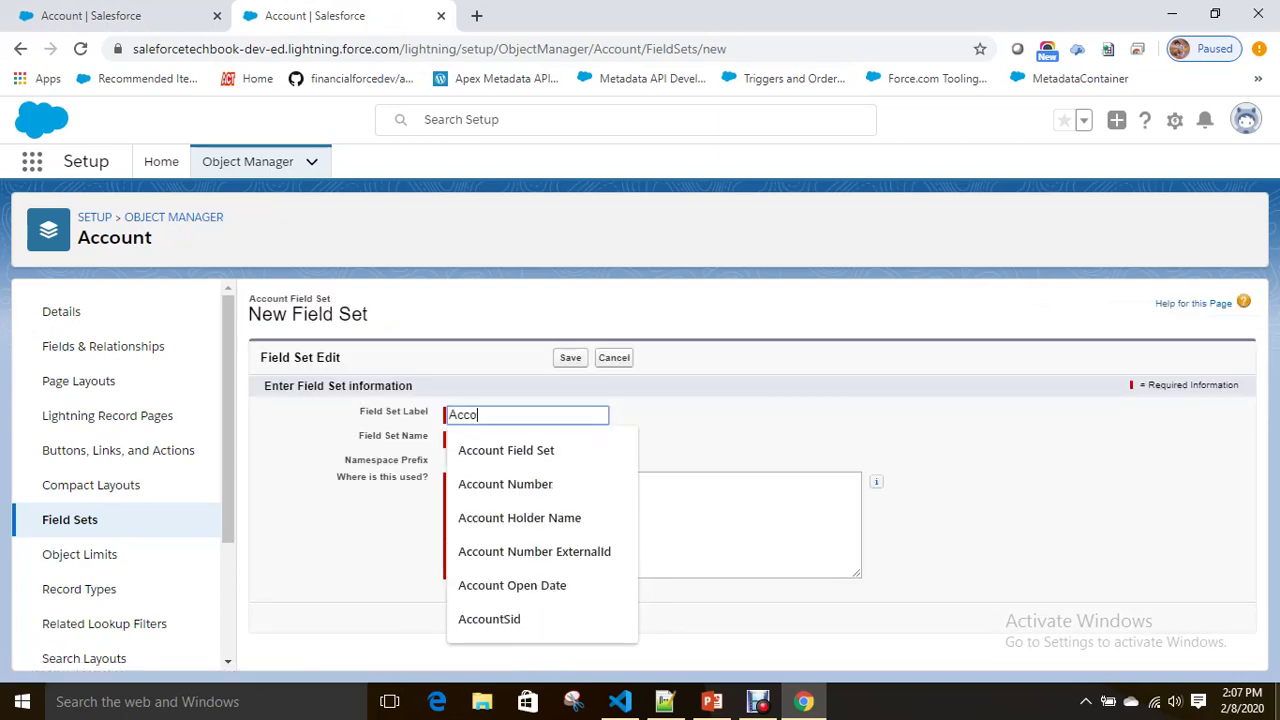
{"action": "type", "text": "untRecords"}
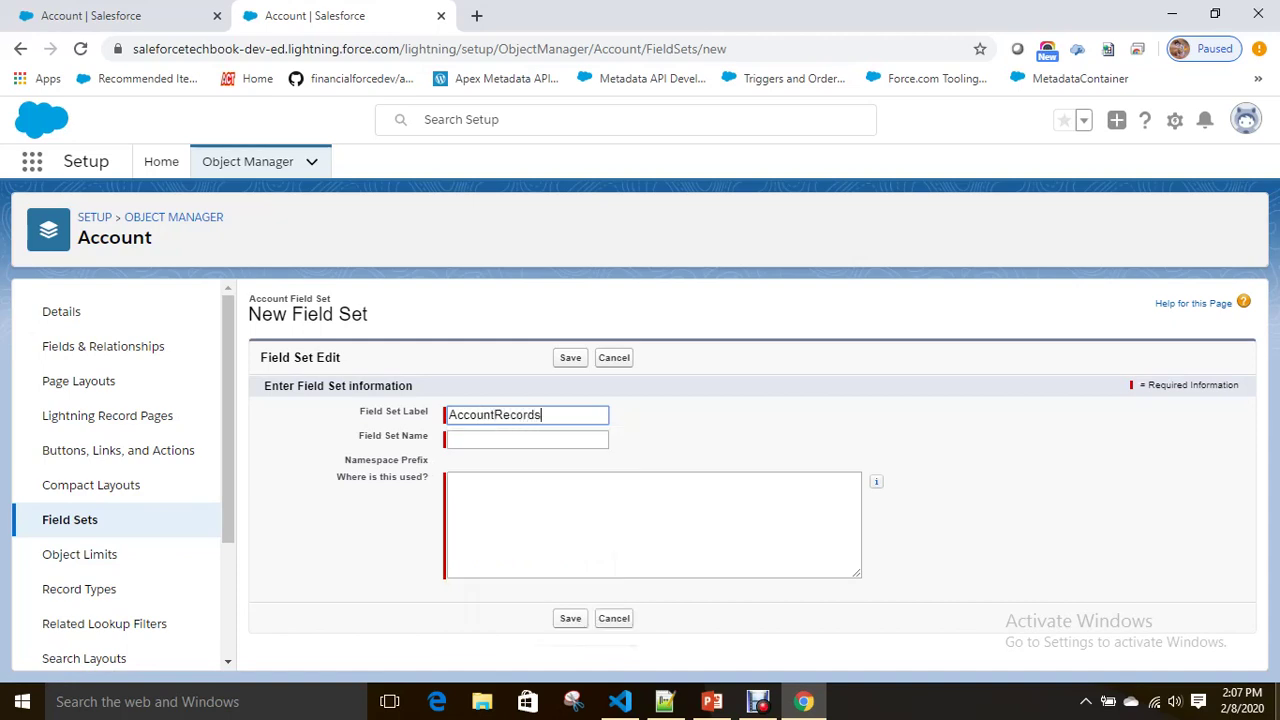
{"action": "key", "text": "Tab"}
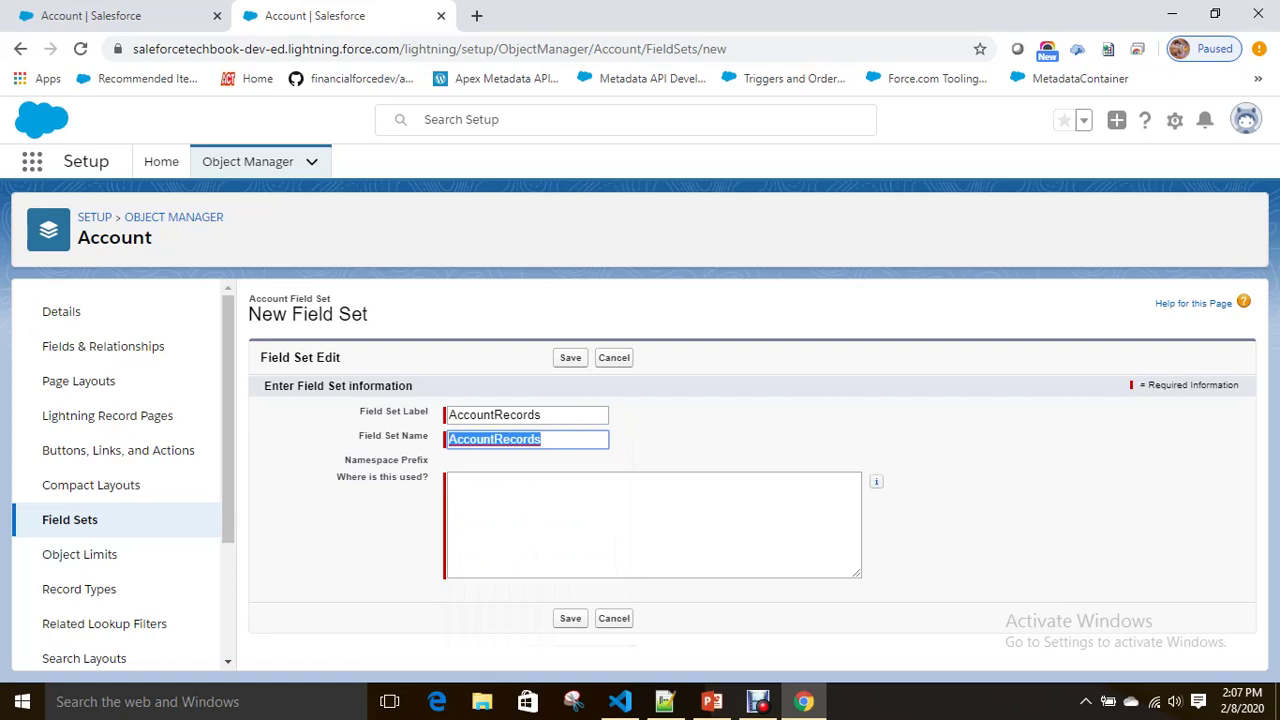
{"action": "left_click", "coordinate": [542, 414]}
{"action": "type", "text": "Set"}
{"action": "key", "text": "ctrl+a"}
{"action": "key", "text": "ctrl+c"}
{"action": "key", "text": "Tab"}
{"action": "key", "text": "ctrl+v"}
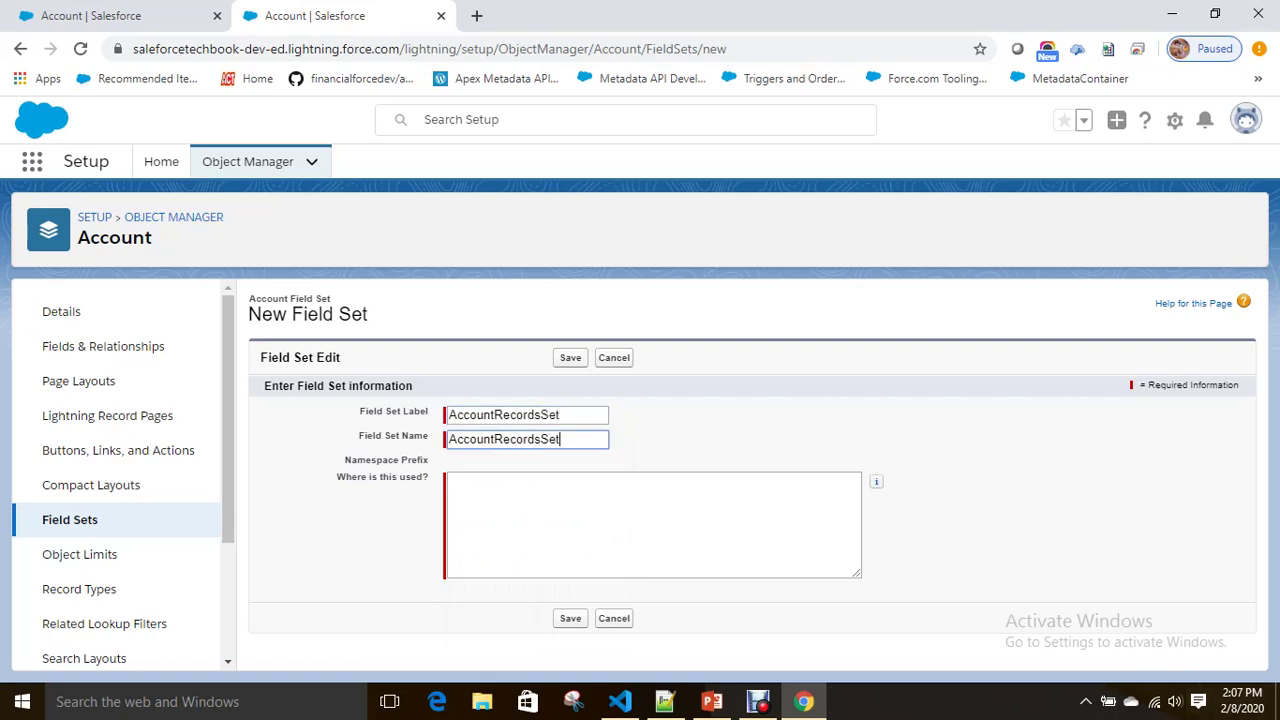
- Change the field set's label and name to AccountRecordsFieldSet
{"action": "left_click", "coordinate": [536, 414]}
{"action": "type", "text": "Field"}
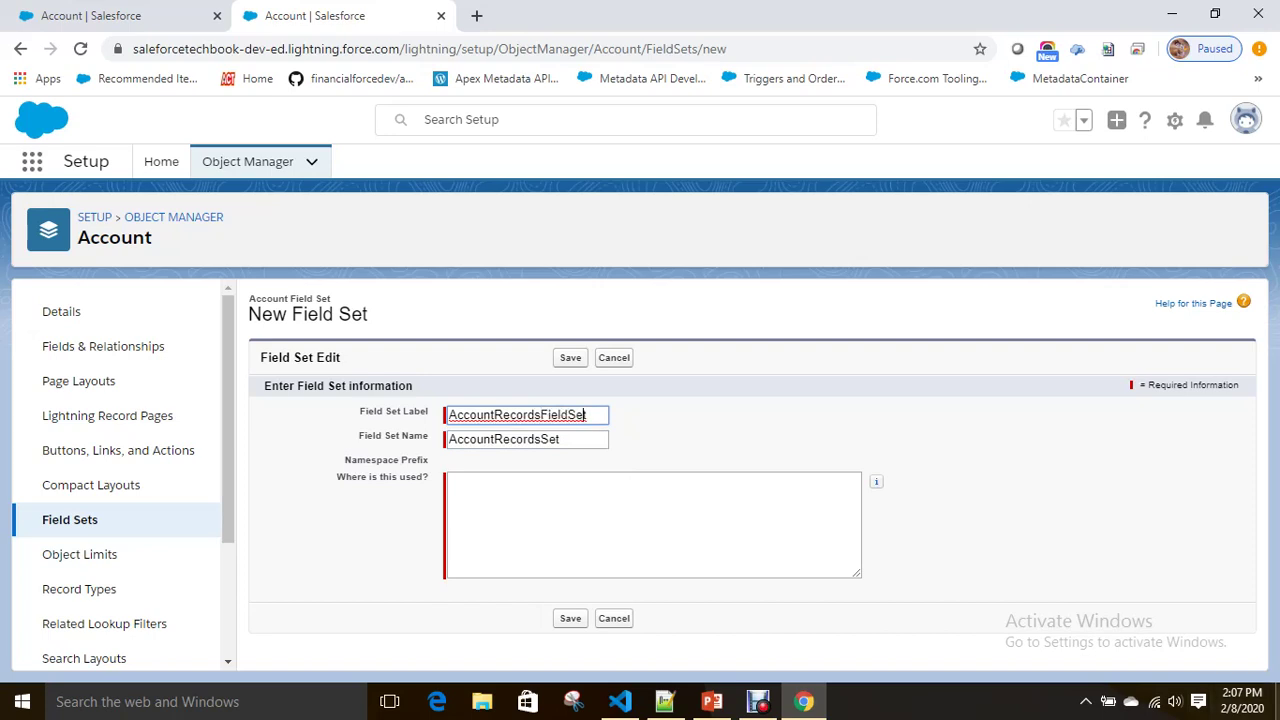
{"action": "left_click", "coordinate": [560, 439]}
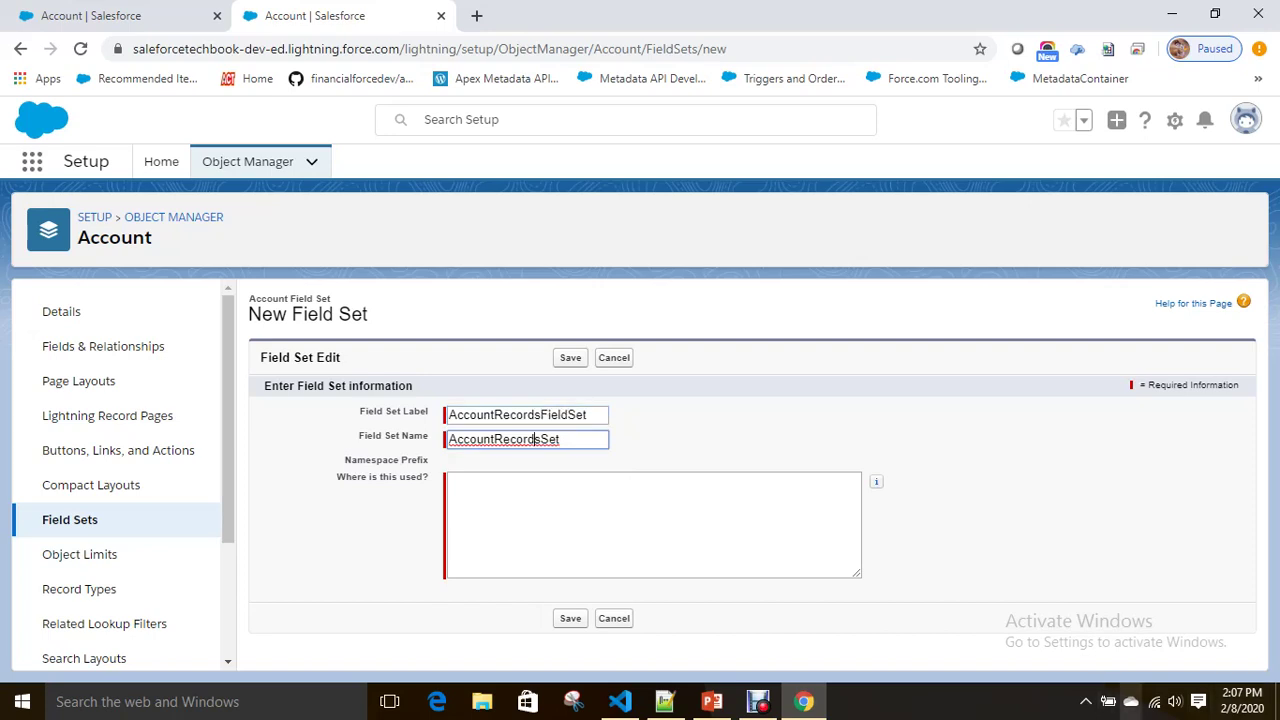
{"action": "type", "text": "Field"}
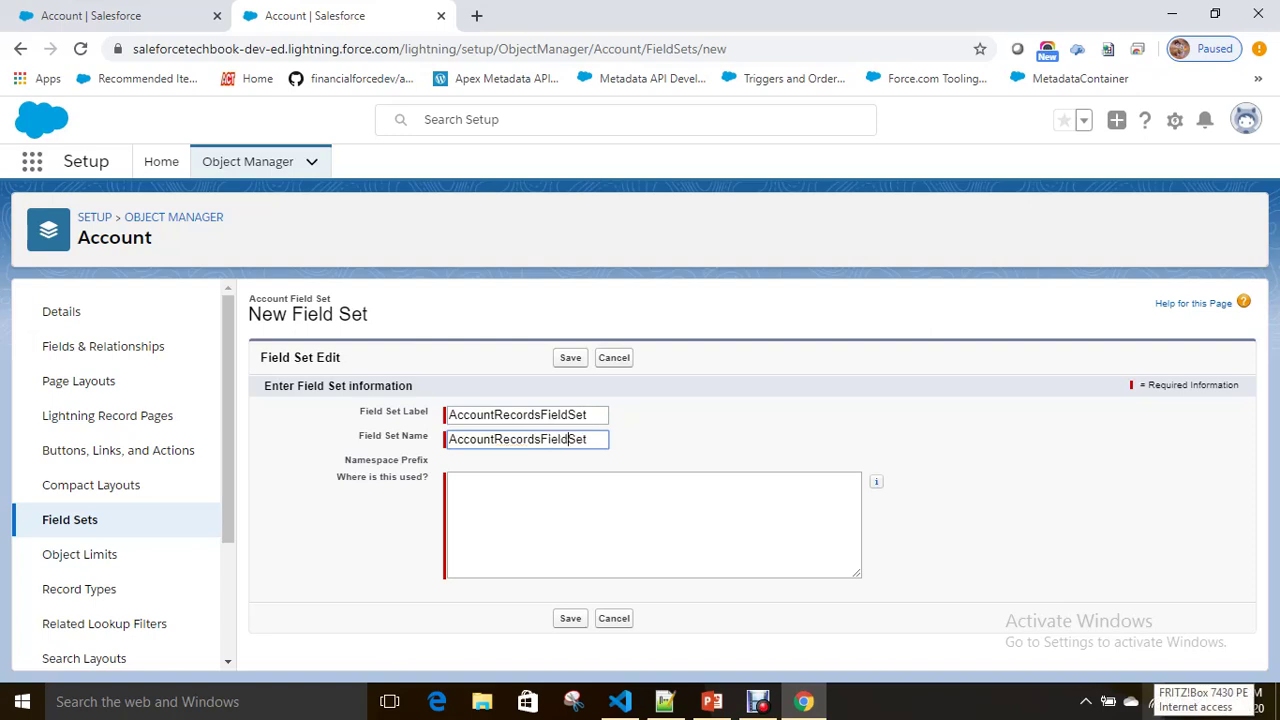
- Fill in where the field set is used with a description starting "This will be used for displaying"
{"action": "left_click", "coordinate": [450, 480]}
{"action": "type", "text": "Thi"}
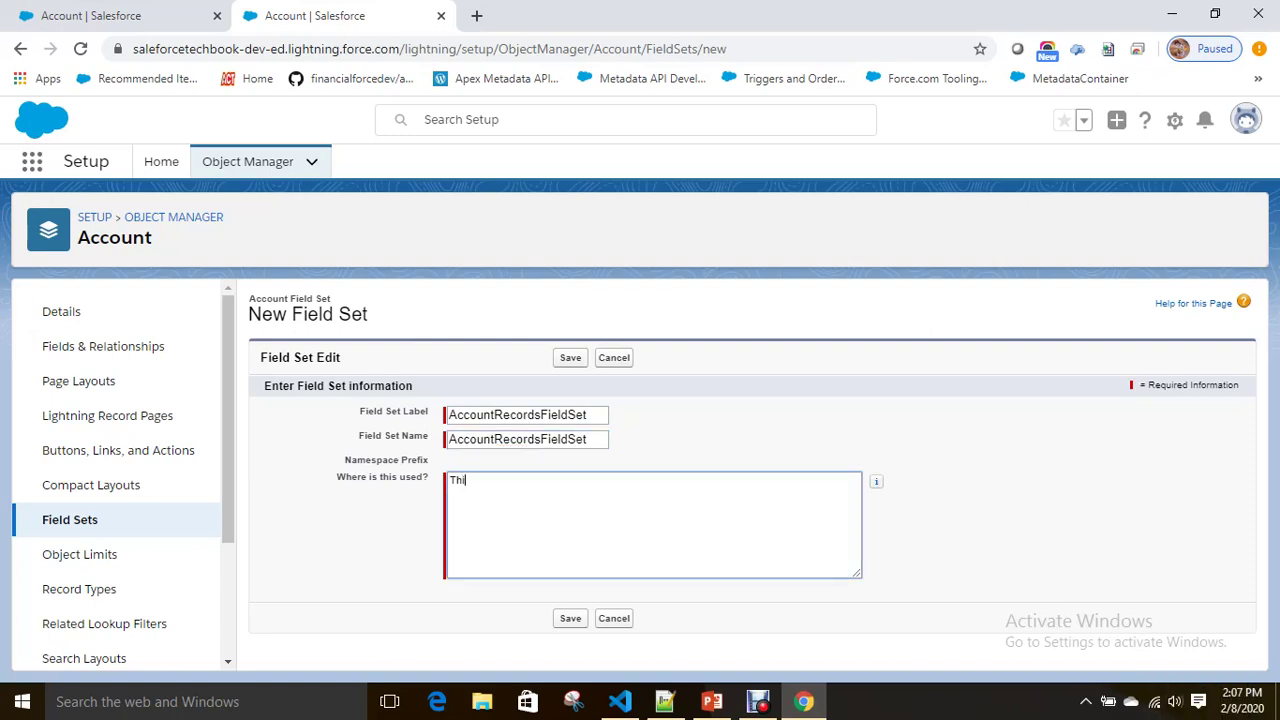
{"action": "type", "text": "s will be used for displaying the"}
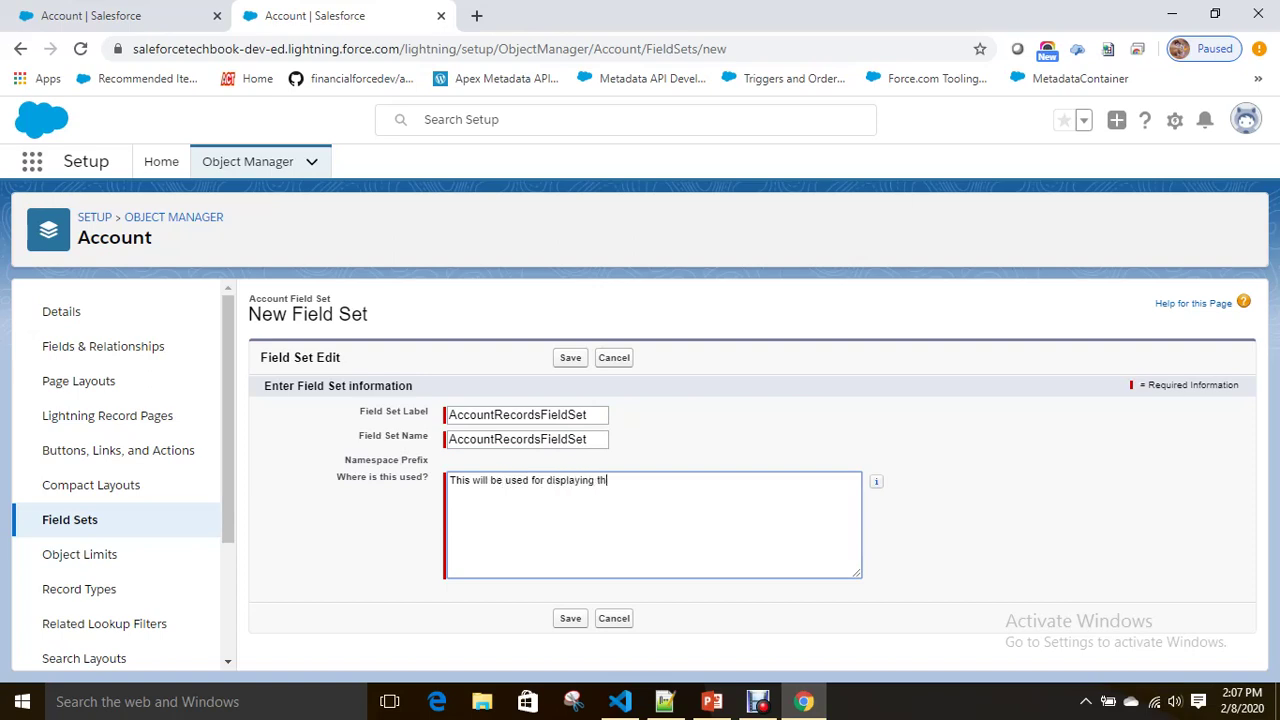